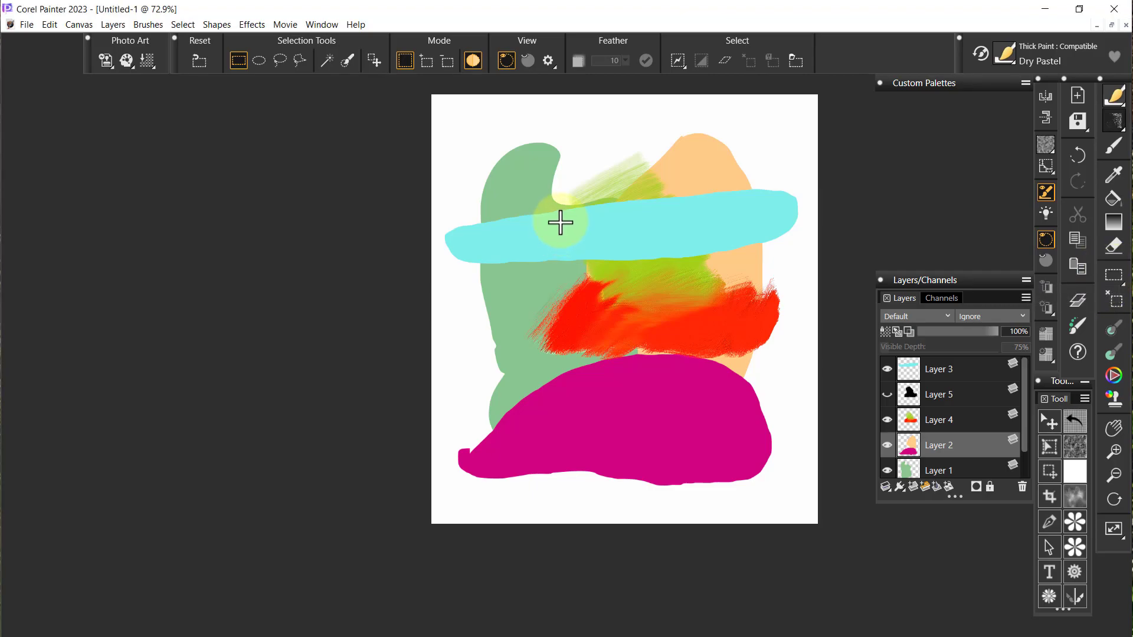
# Step: Make a rectangular selection over the middle of the painting and display the selection as a mask overlay
pyautogui.moveTo(554, 219); pyautogui.dragTo(714, 362)
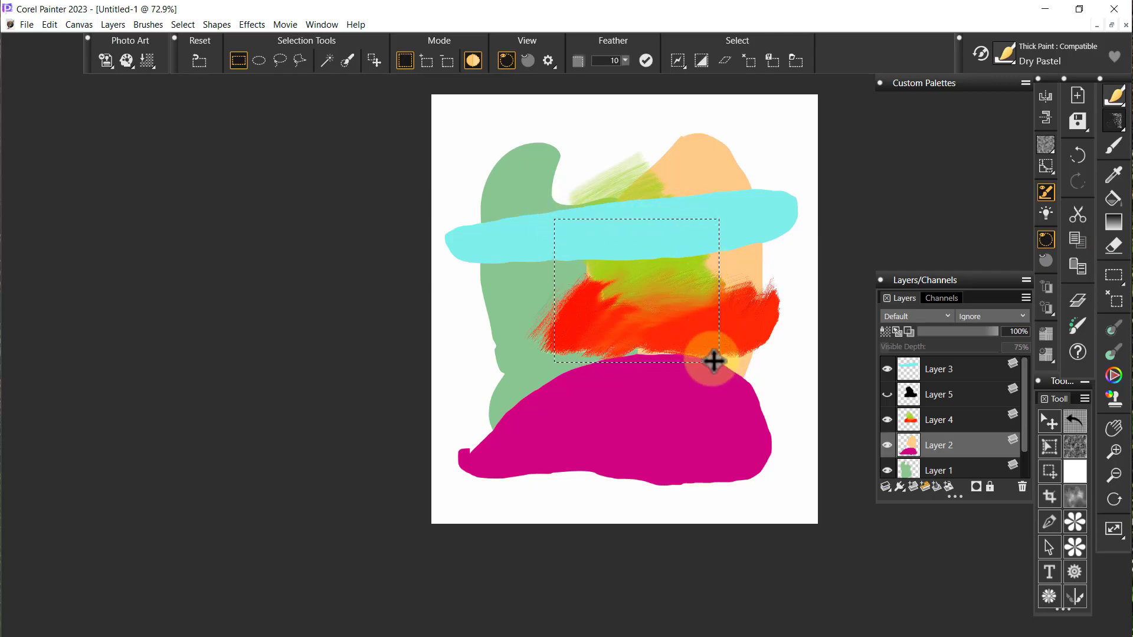
pyautogui.click(527, 59)
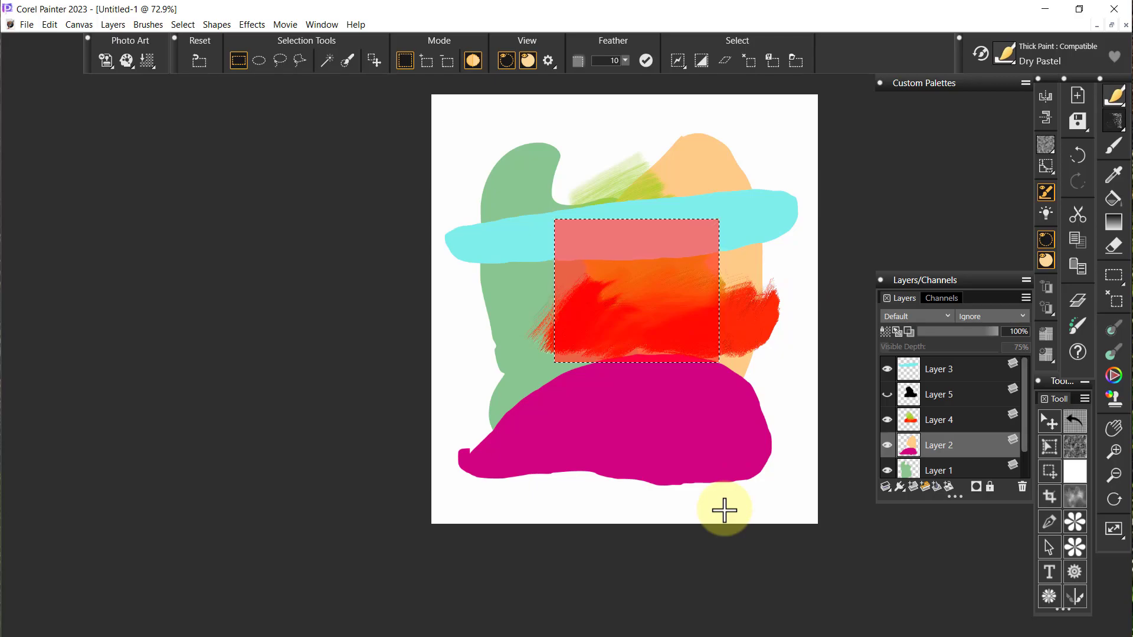
# Step: Clear the rectangle and make an elliptical selection across the cyan and red strokes with the Oval Selection tool
pyautogui.click(1116, 300)
pyautogui.click(1117, 277)
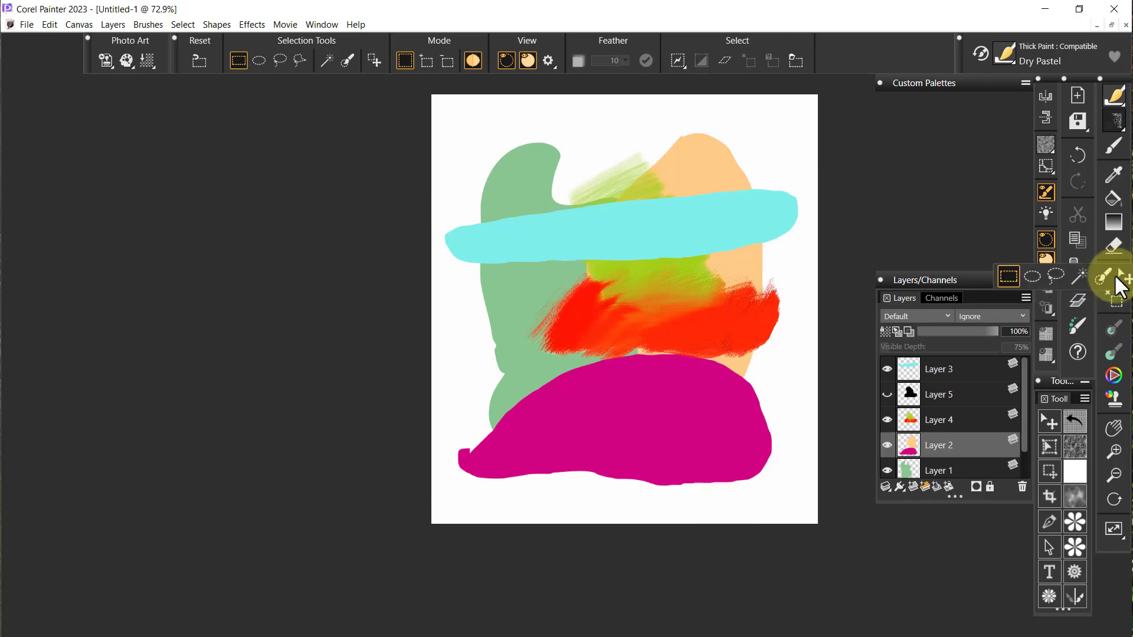
pyautogui.click(1033, 275)
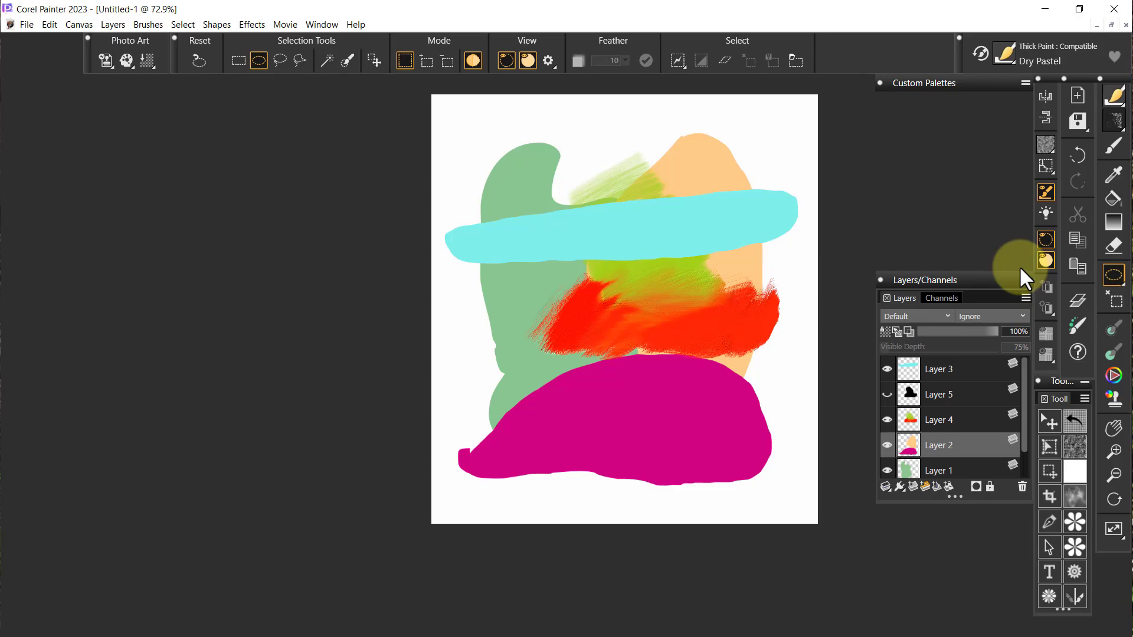
pyautogui.moveTo(567, 217)
pyautogui.mouseDown()
pyautogui.moveTo(646, 241)
pyautogui.moveTo(695, 296)
pyautogui.moveTo(742, 309)
pyautogui.moveTo(756, 354)
pyautogui.mouseUp()
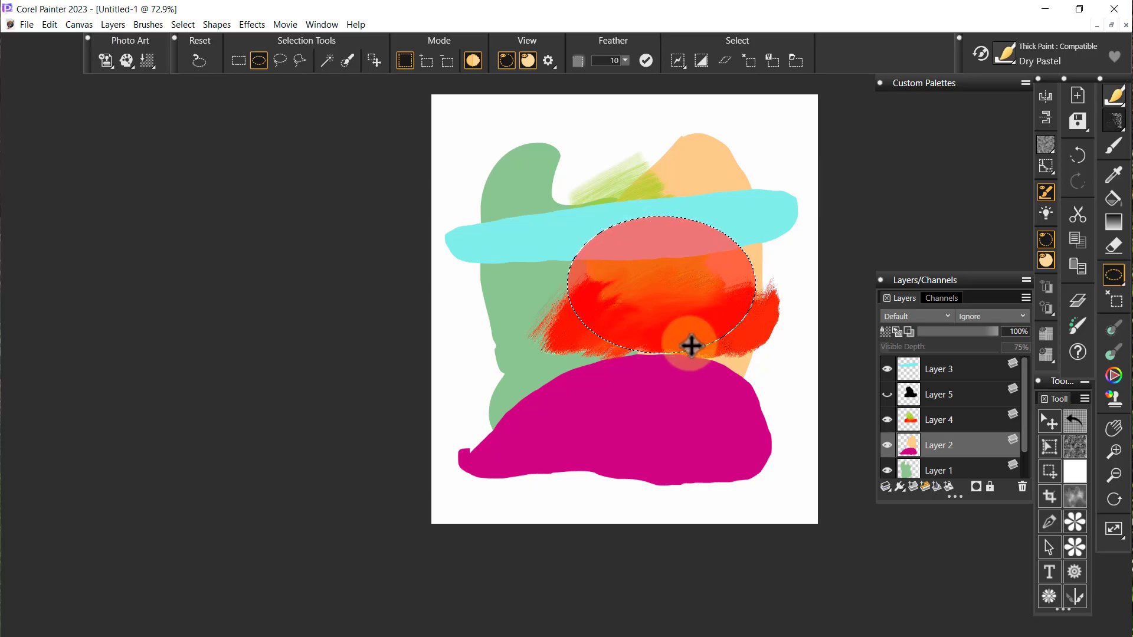
# Step: Replace the ellipse with a perfectly circular selection over the middle of the painting, and deselect it
pyautogui.hotkey('ctrl', 'z')
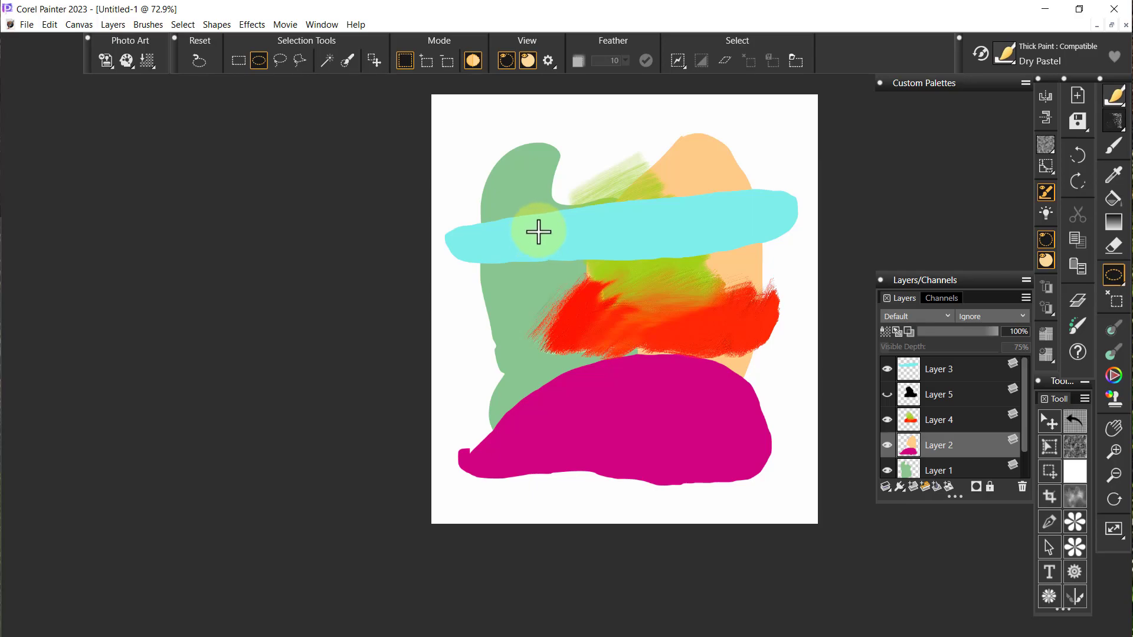
pyautogui.moveTo(539, 231)
pyautogui.mouseDown()
pyautogui.moveTo(634, 289)
pyautogui.moveTo(734, 425)
pyautogui.mouseUp()
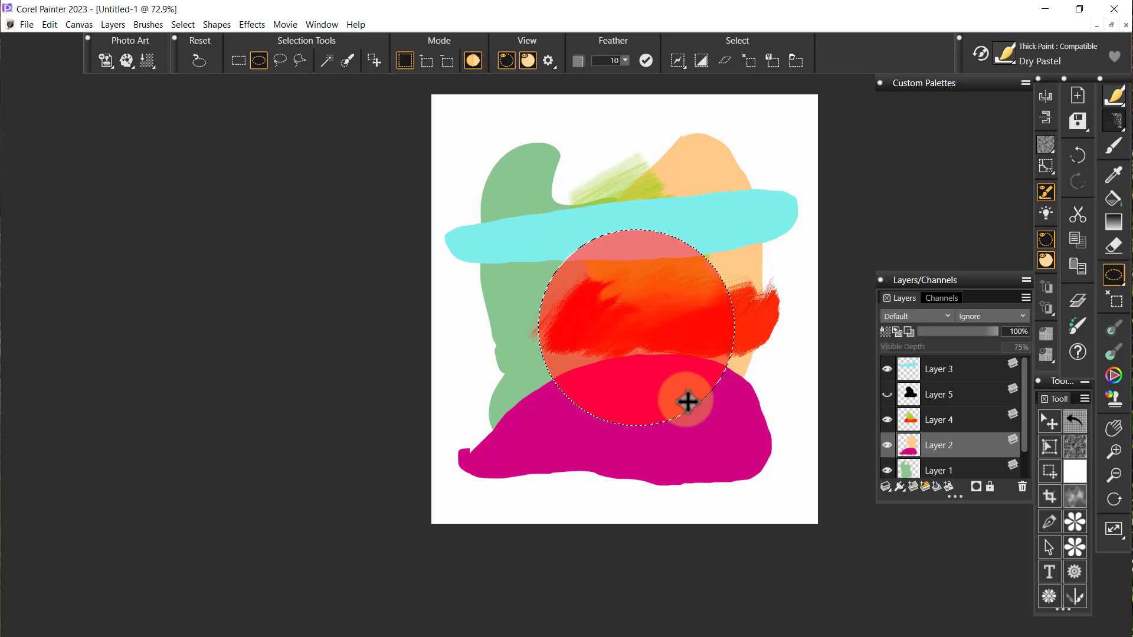
pyautogui.click(1119, 302)
# Step: Make a perfectly square selection from the cyan stroke down into the magenta shape with the Rectangular Selection tool, and clear it
pyautogui.moveTo(1120, 290); pyautogui.dragTo(1004, 275)
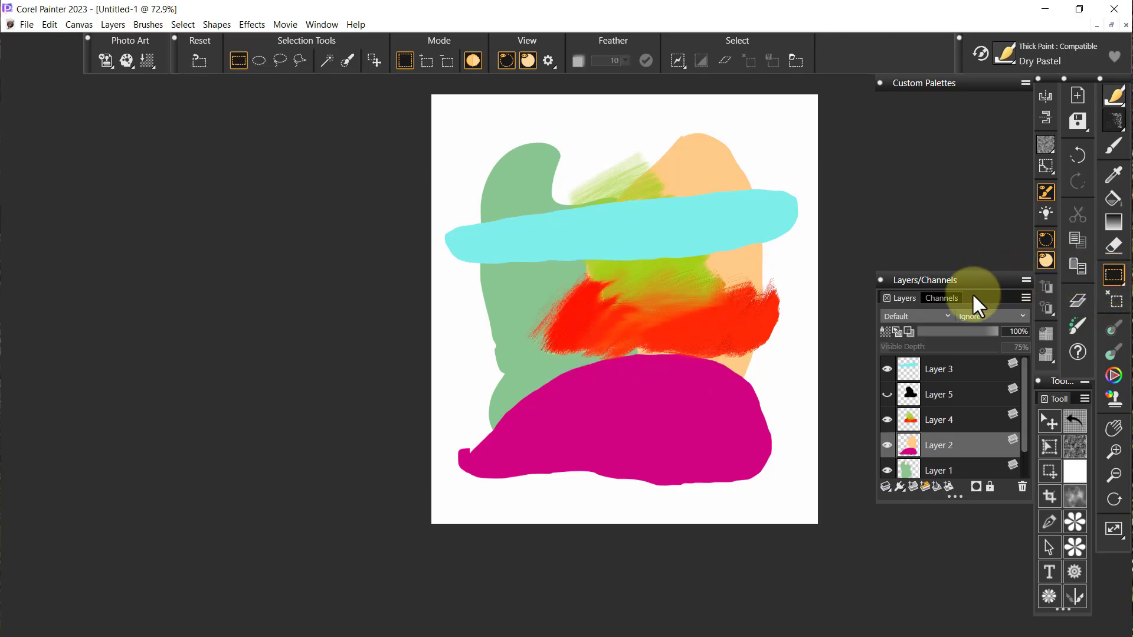
pyautogui.moveTo(546, 242); pyautogui.dragTo(728, 328)
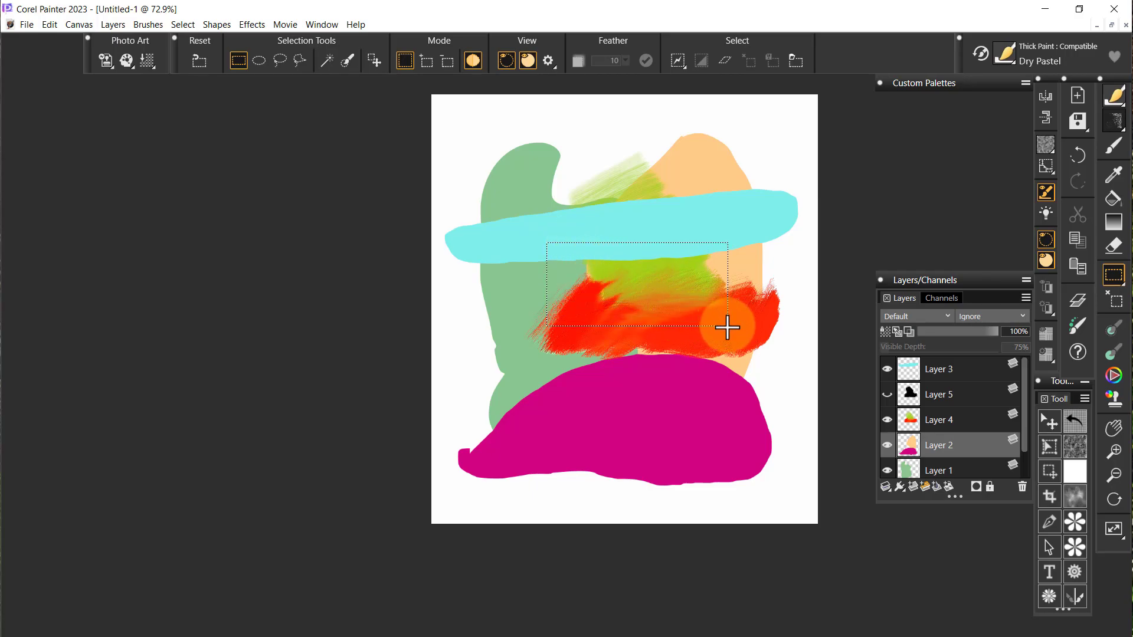
pyautogui.moveTo(727, 327); pyautogui.dragTo(753, 375)
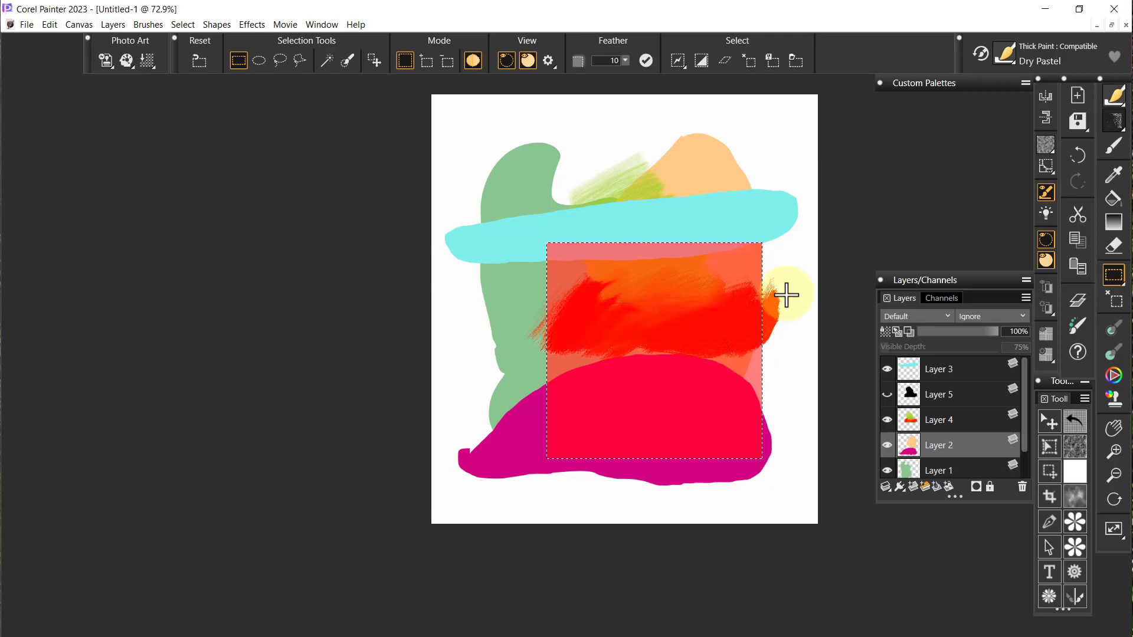
pyautogui.click(1045, 310)
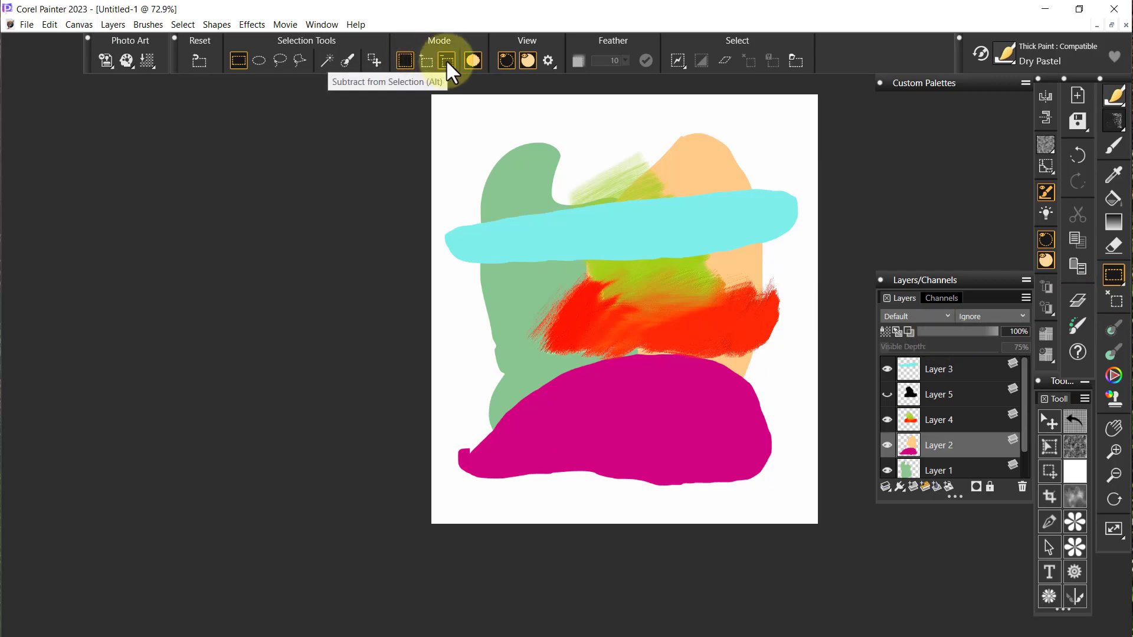
# Step: In New Selection mode, select a rectangle around the upper cyan stroke and replace it with one over the red and magenta shapes
pyautogui.click(405, 59)
pyautogui.moveTo(547, 158); pyautogui.dragTo(641, 263)
pyautogui.moveTo(584, 311); pyautogui.dragTo(731, 435)
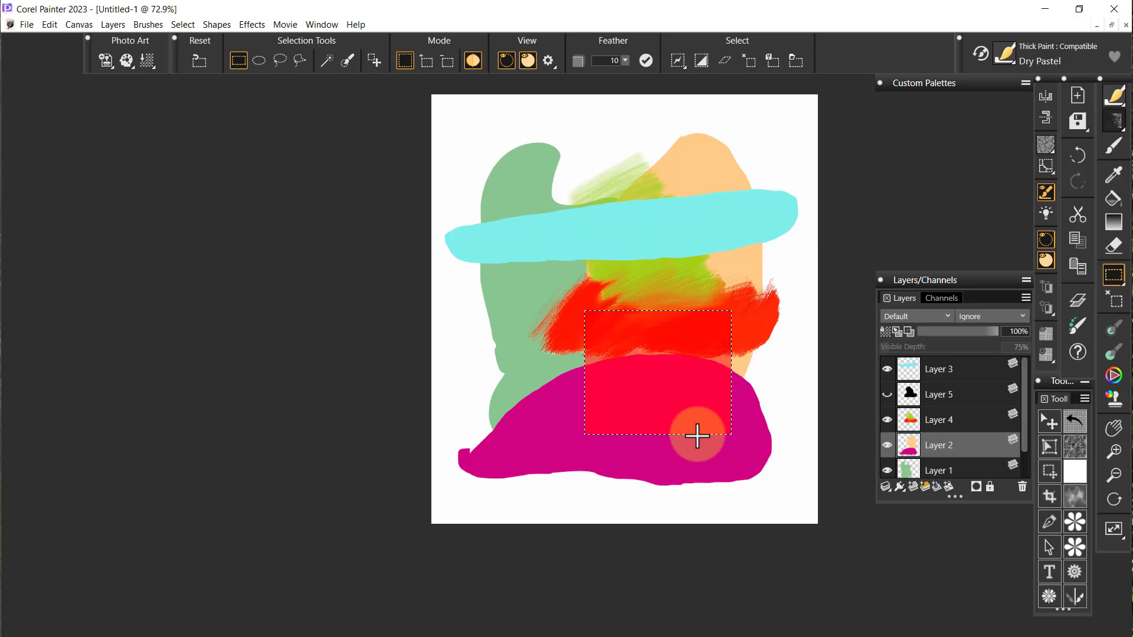
# Step: Add overlapping rectangles above the current selection in Add to Selection mode, and switch to Subtract from Selection mode
pyautogui.click(425, 61)
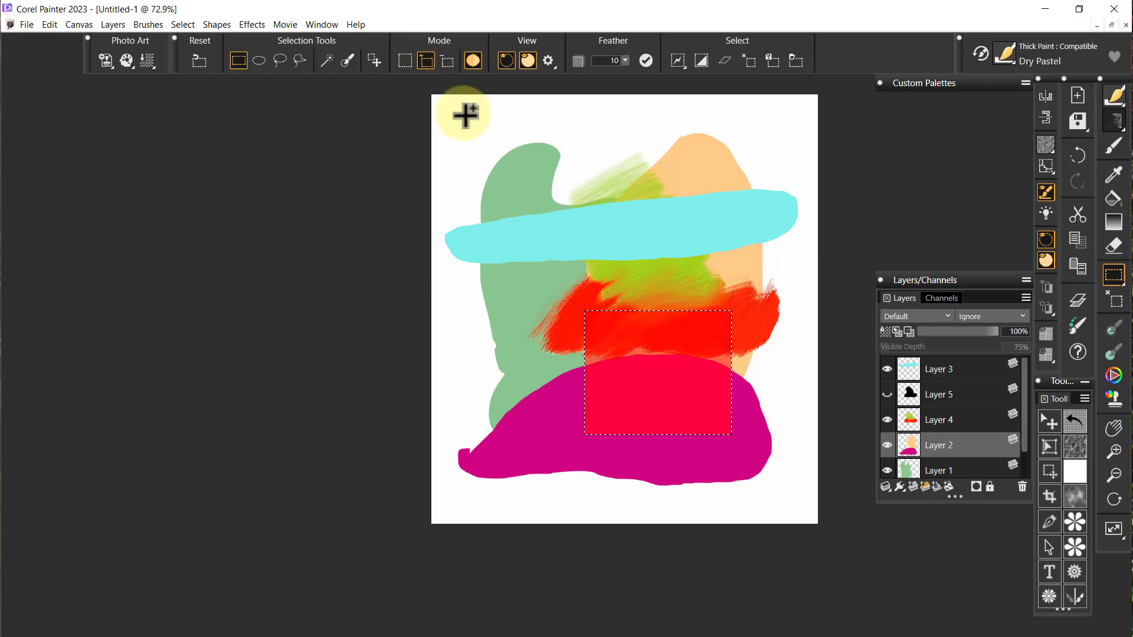
pyautogui.moveTo(546, 168); pyautogui.dragTo(648, 334)
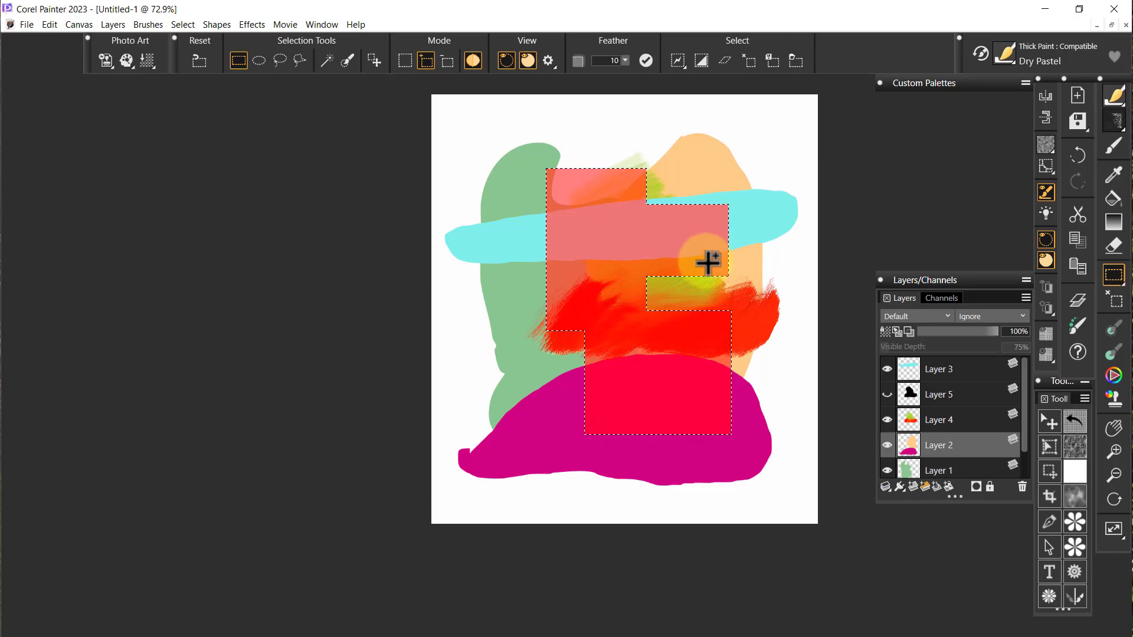
pyautogui.click(446, 61)
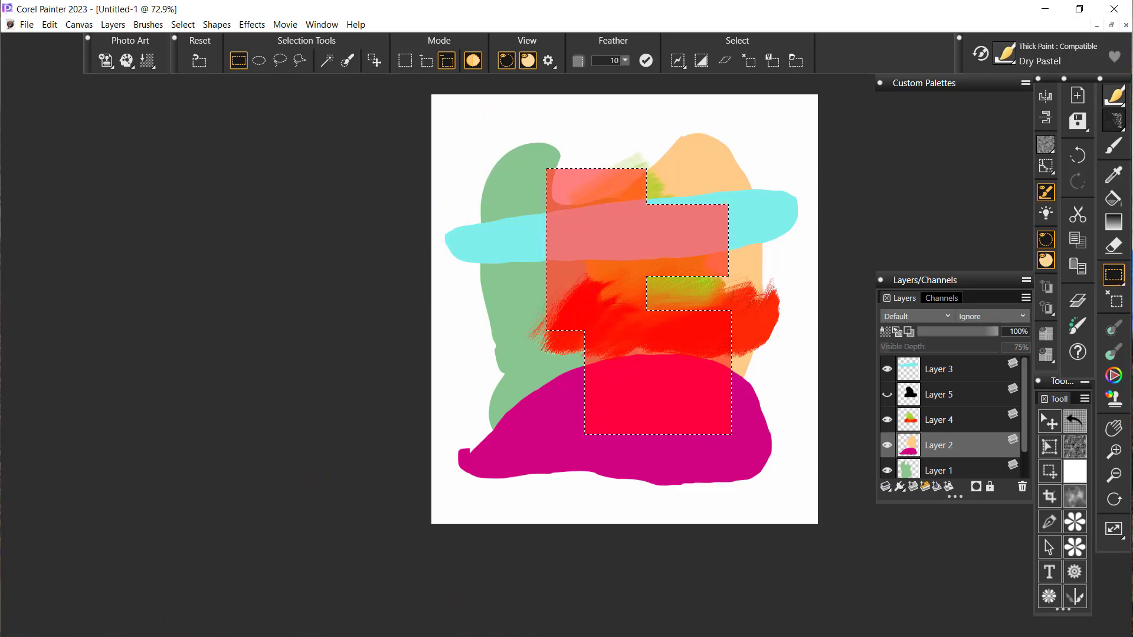
# Step: Try to open Wacom Tablet Properties from the Wacom Tablet group in the Windows app list
pyautogui.click(20, 634)
pyautogui.moveTo(19, 635)
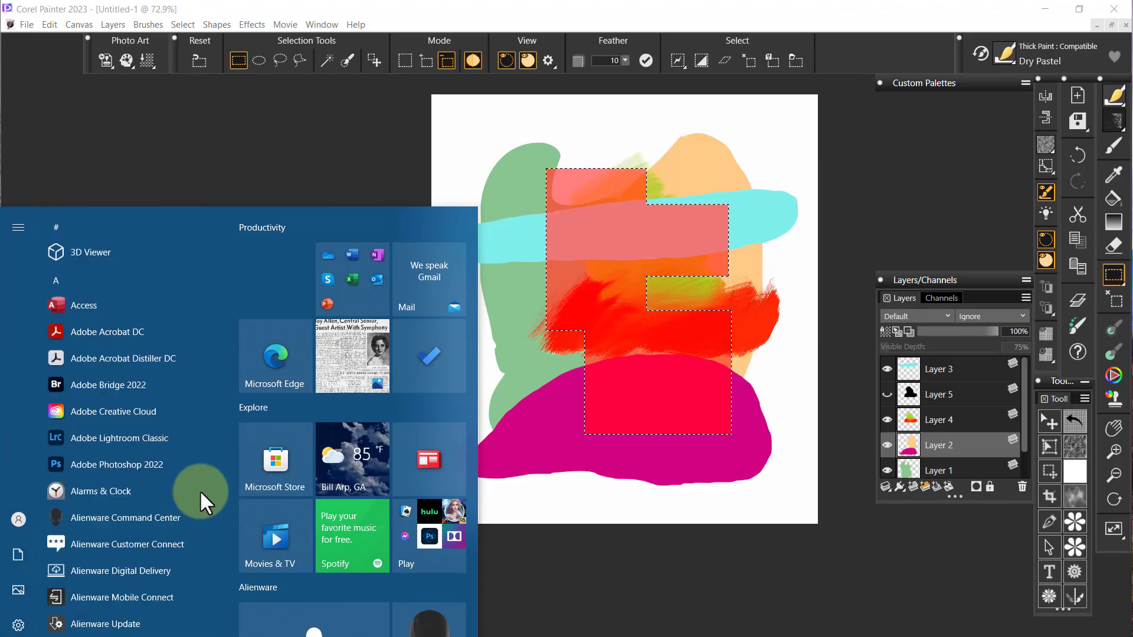
pyautogui.scroll(-5, 189, 489)
pyautogui.scroll(-10, 177, 555)
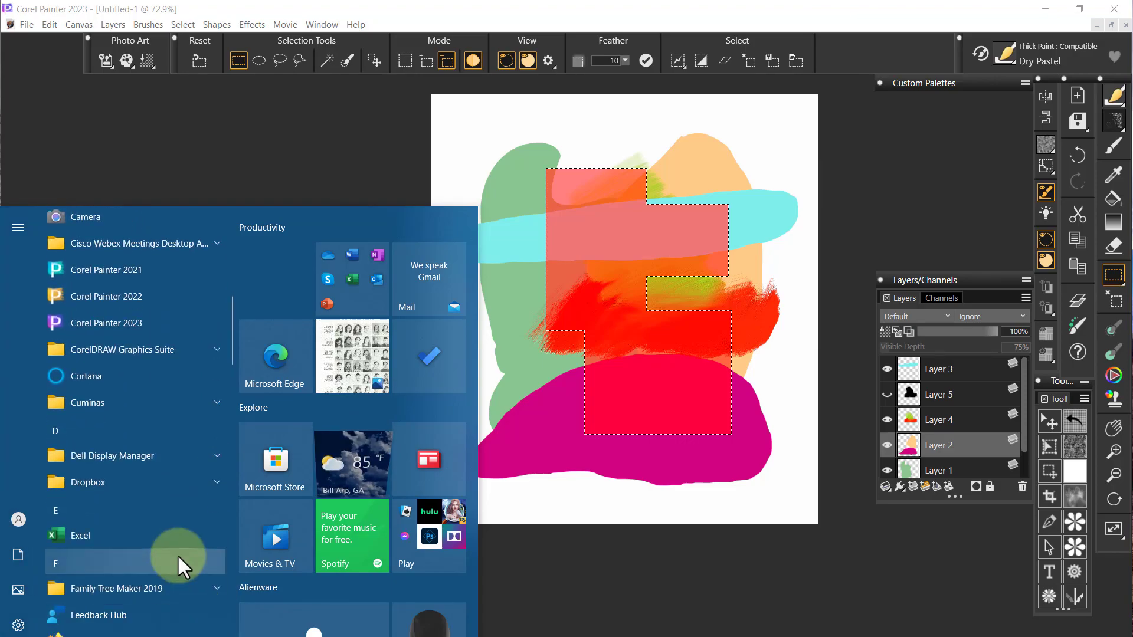
pyautogui.scroll(-12, 137, 608)
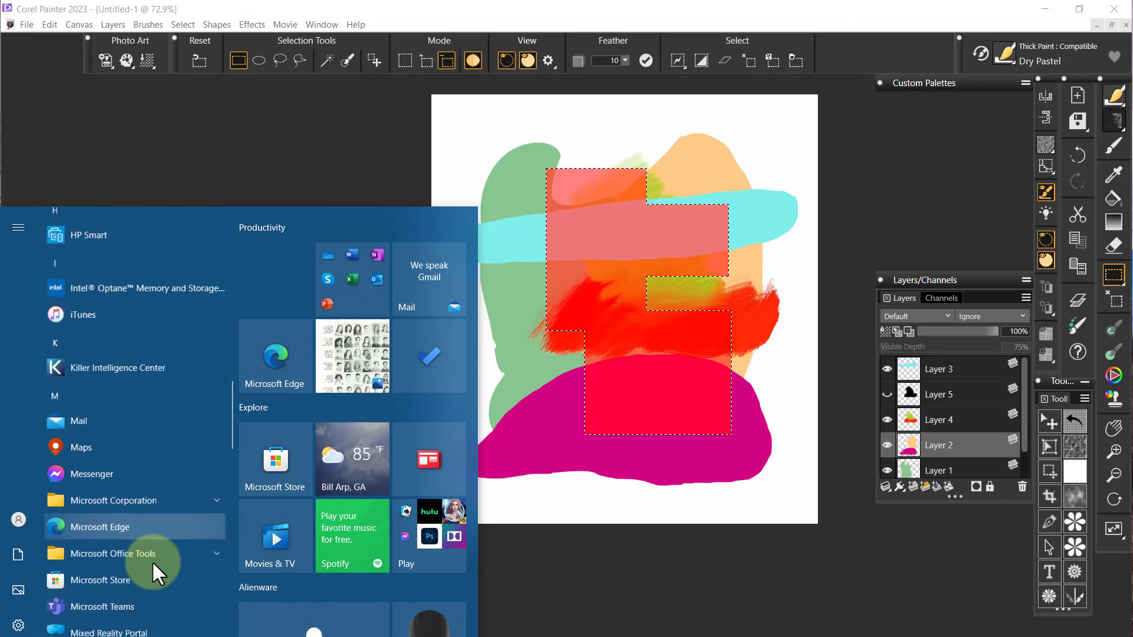
pyautogui.scroll(-10, 138, 602)
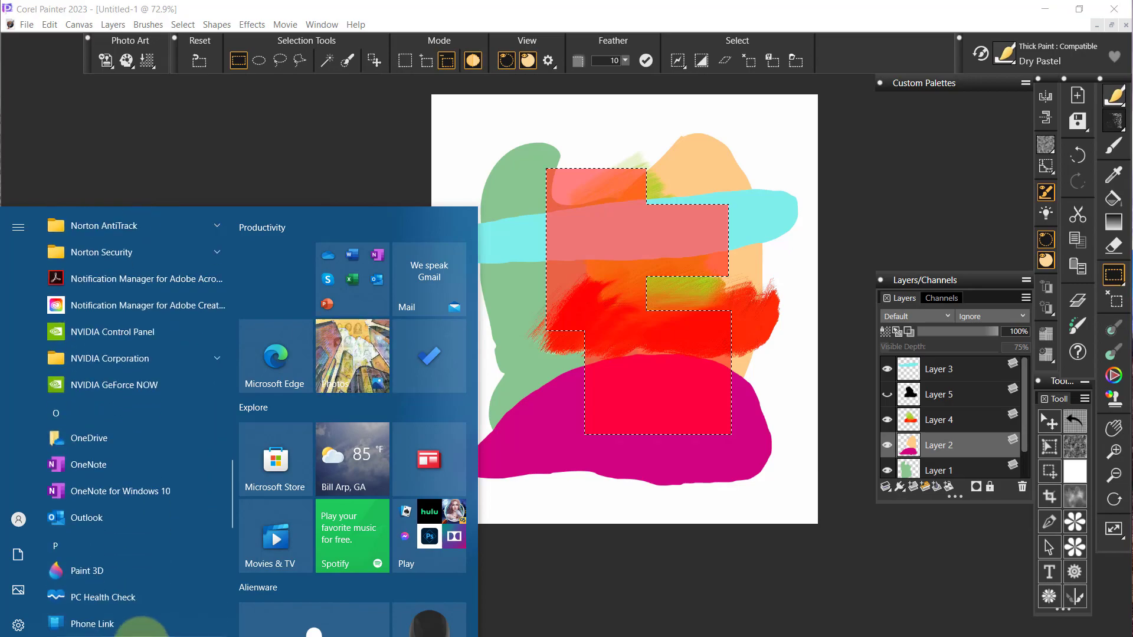
pyautogui.scroll(-12, 128, 625)
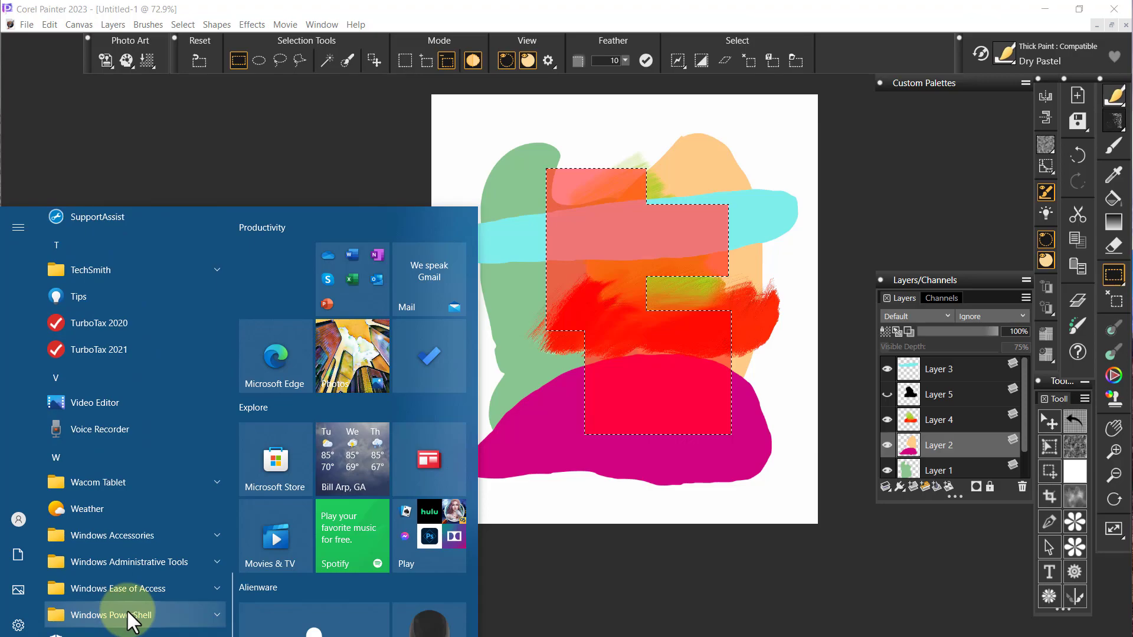
pyautogui.click(127, 479)
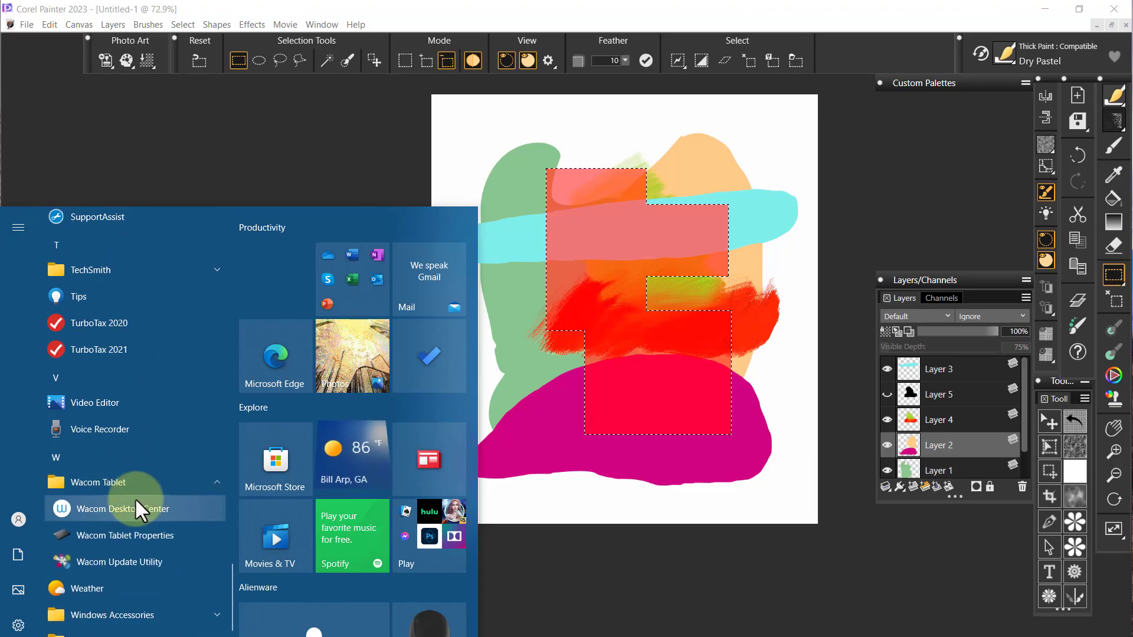
pyautogui.click(136, 536)
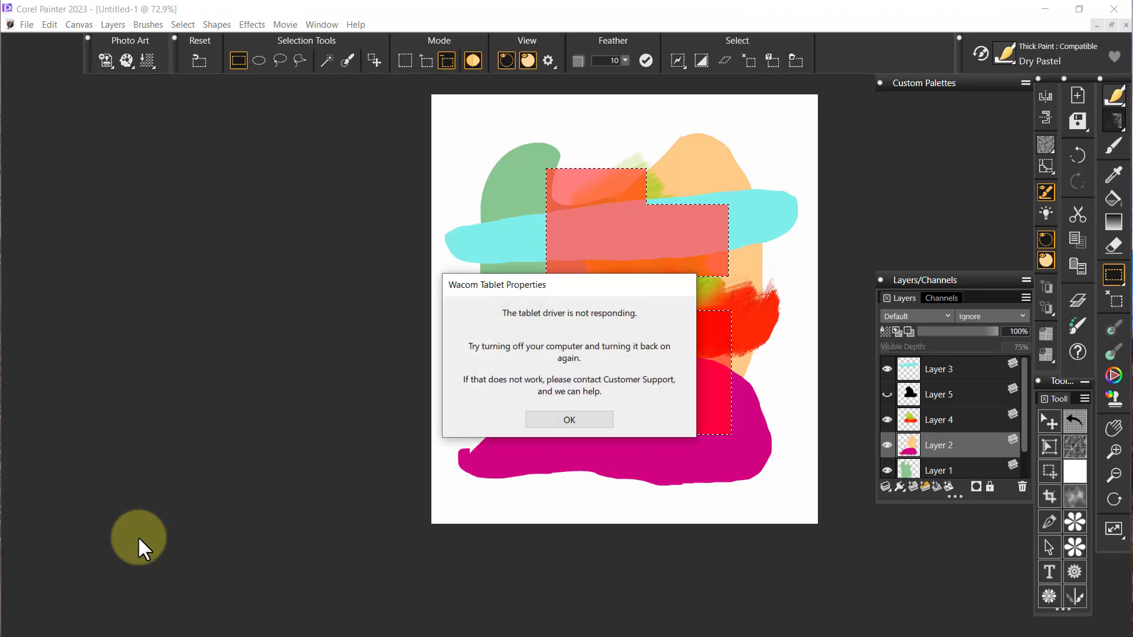
pyautogui.click(570, 419)
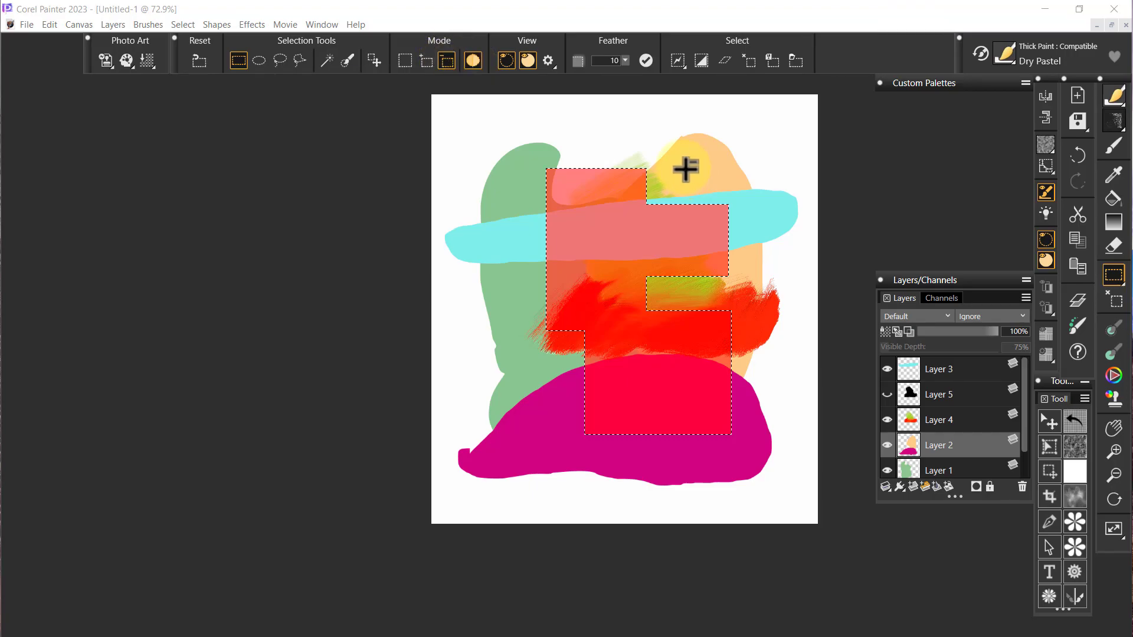
# Step: Subtract two rectangles from the selection, one around the cyan stroke and one reaching down over the red stroke
pyautogui.moveTo(682, 163); pyautogui.dragTo(586, 246)
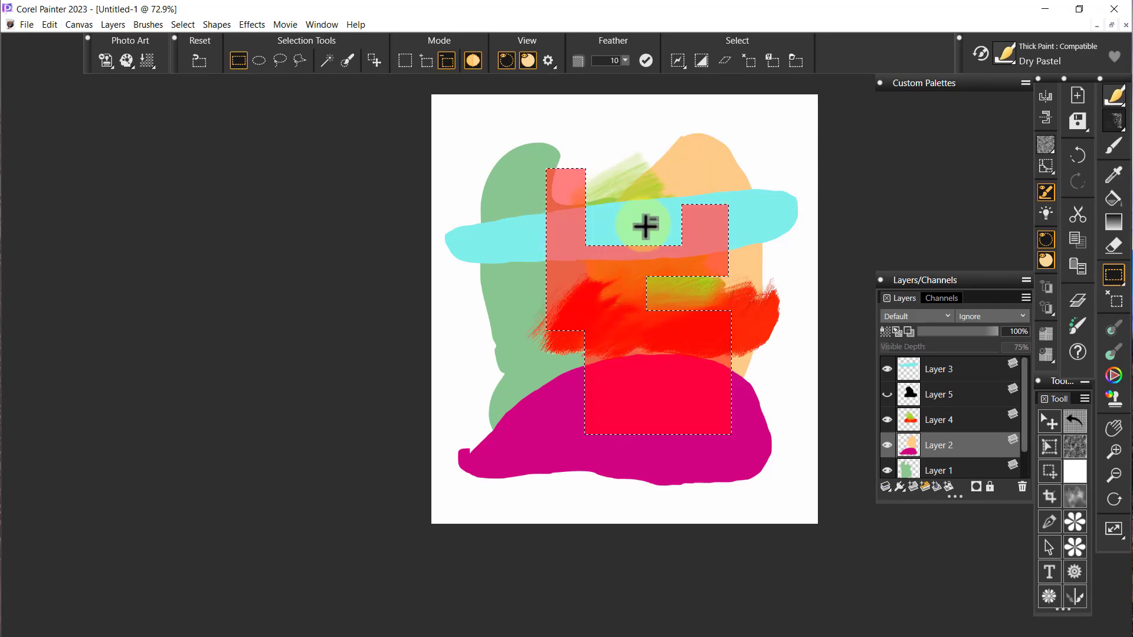
pyautogui.moveTo(631, 217); pyautogui.dragTo(738, 345)
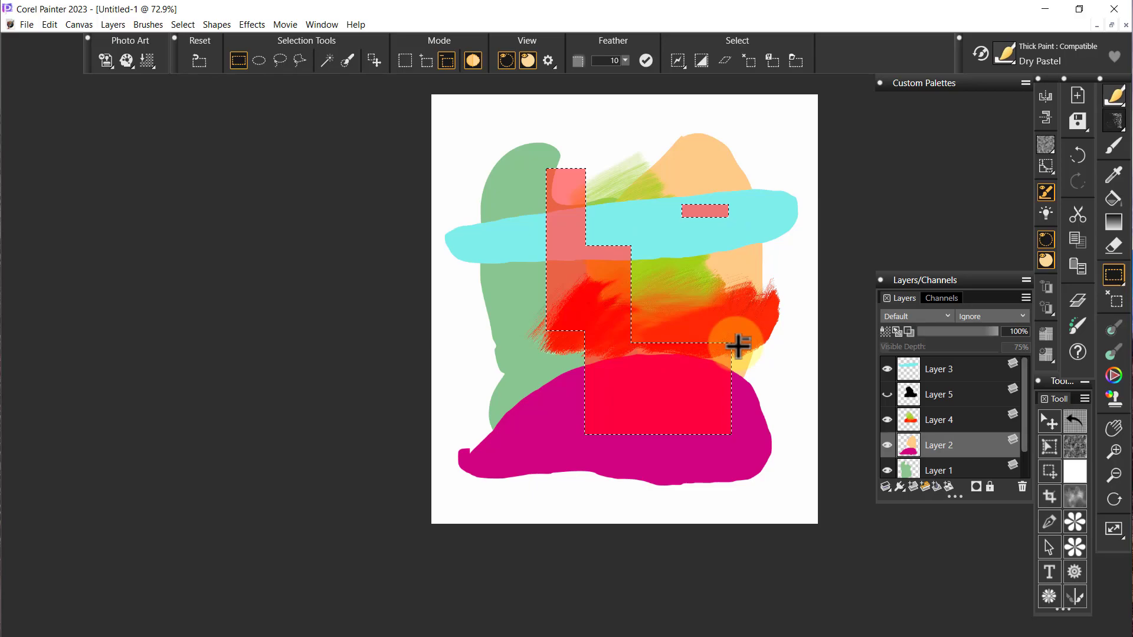
# Step: Make a new rectangular selection over the upper green shape and try adding a second rectangle beside the magenta shape
pyautogui.click(405, 60)
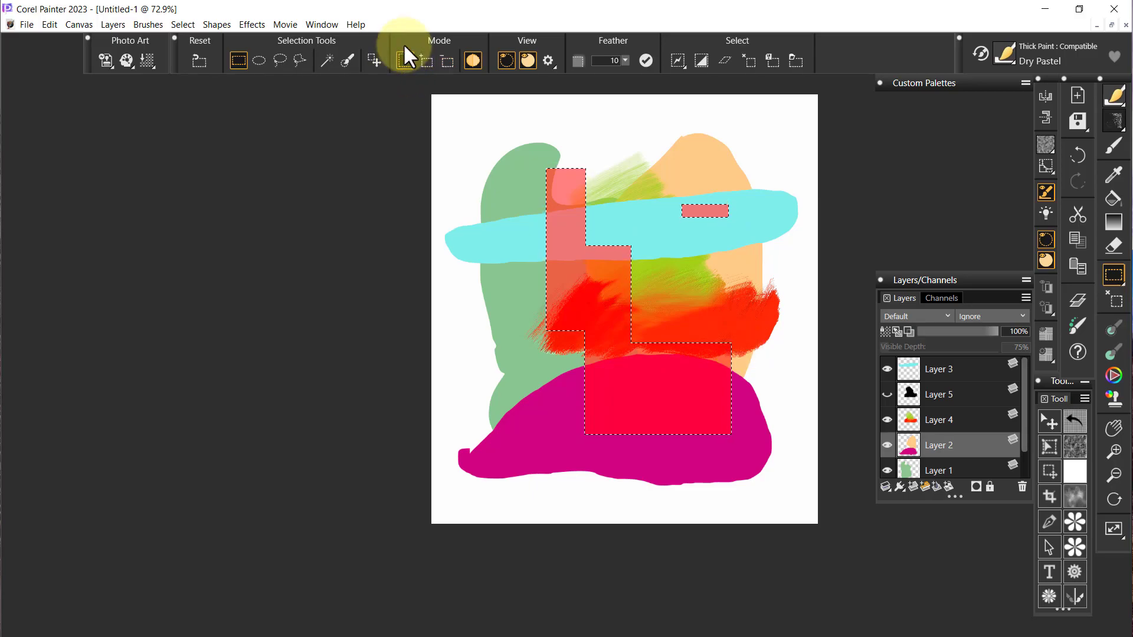
pyautogui.moveTo(496, 135); pyautogui.dragTo(656, 299)
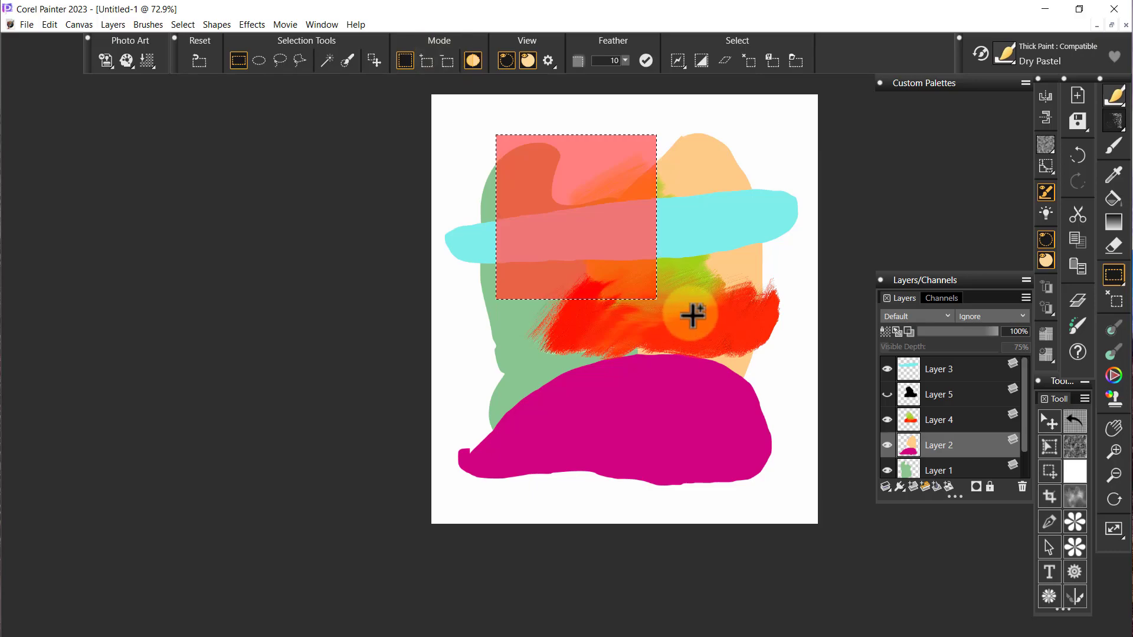
pyautogui.moveTo(686, 306)
pyautogui.mouseDown()
pyautogui.moveTo(767, 321)
pyautogui.moveTo(778, 453)
pyautogui.mouseUp()
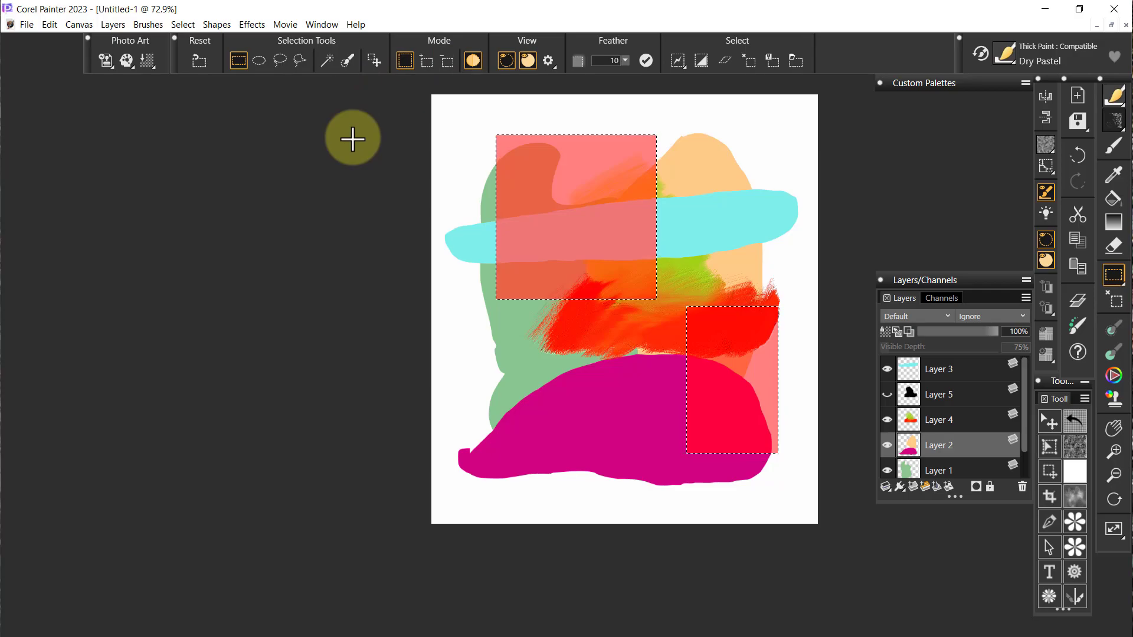
pyautogui.hotkey('ctrl', 'z')
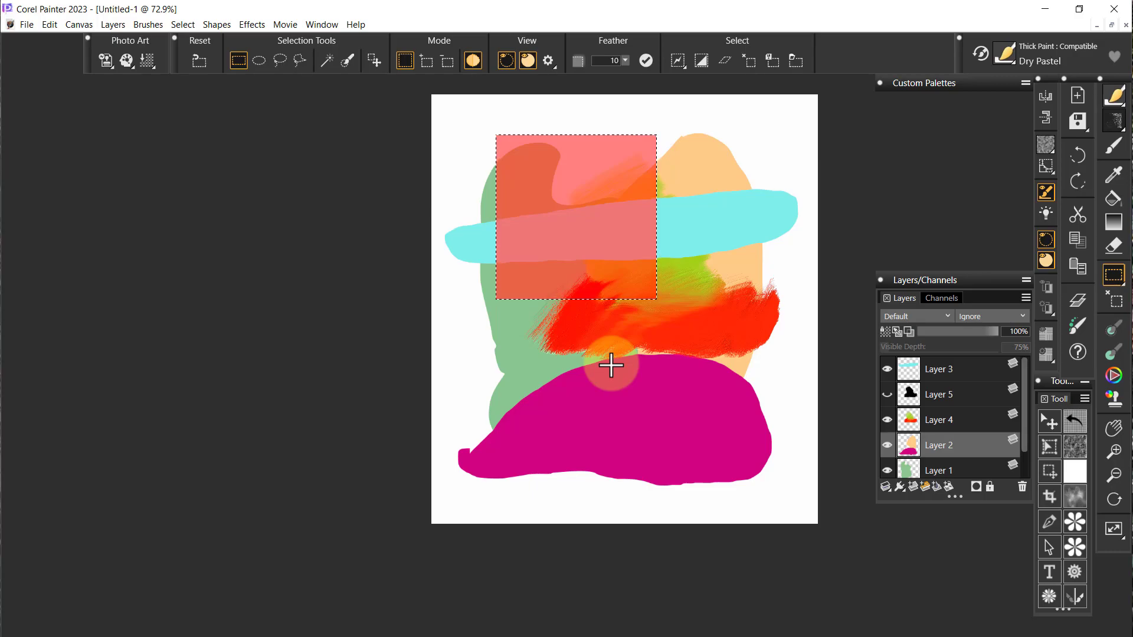
# Step: Staying in New Selection mode, subtract a rectangular notch from each side of the selection and add a horizontal bar across its middle
pyautogui.moveTo(630, 177); pyautogui.dragTo(715, 267)
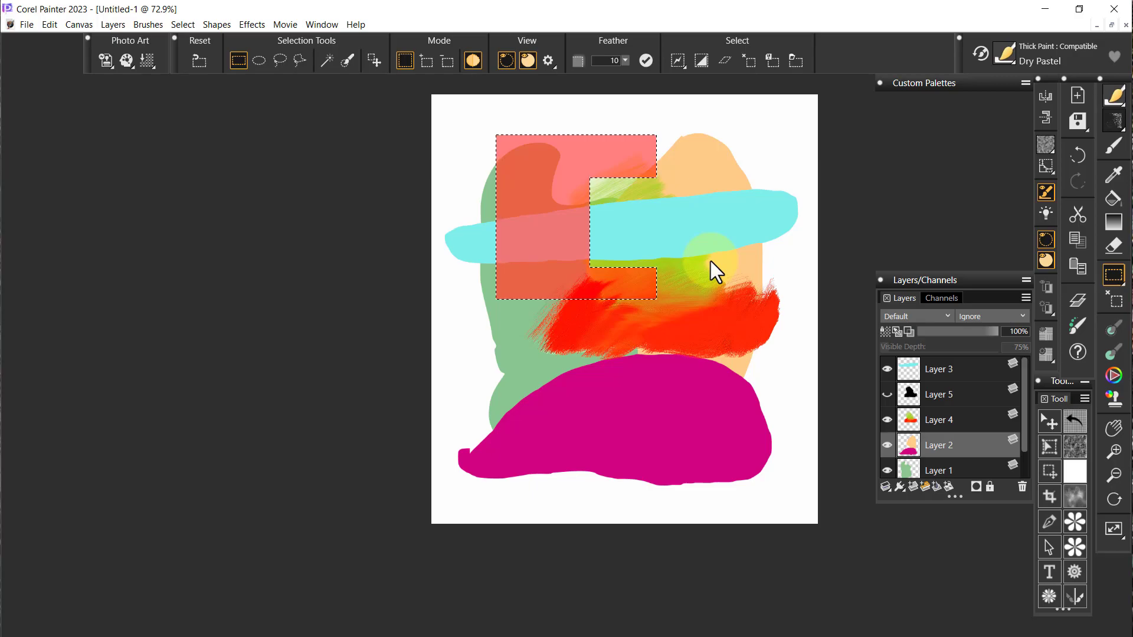
pyautogui.moveTo(453, 205); pyautogui.dragTo(549, 270)
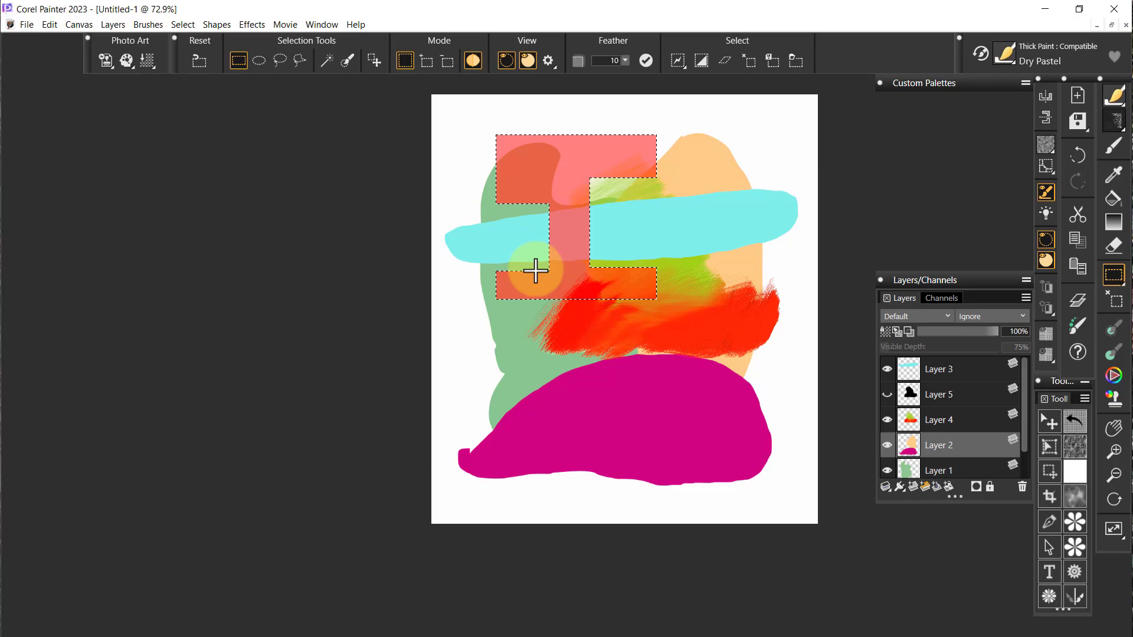
pyautogui.moveTo(506, 224); pyautogui.dragTo(627, 254)
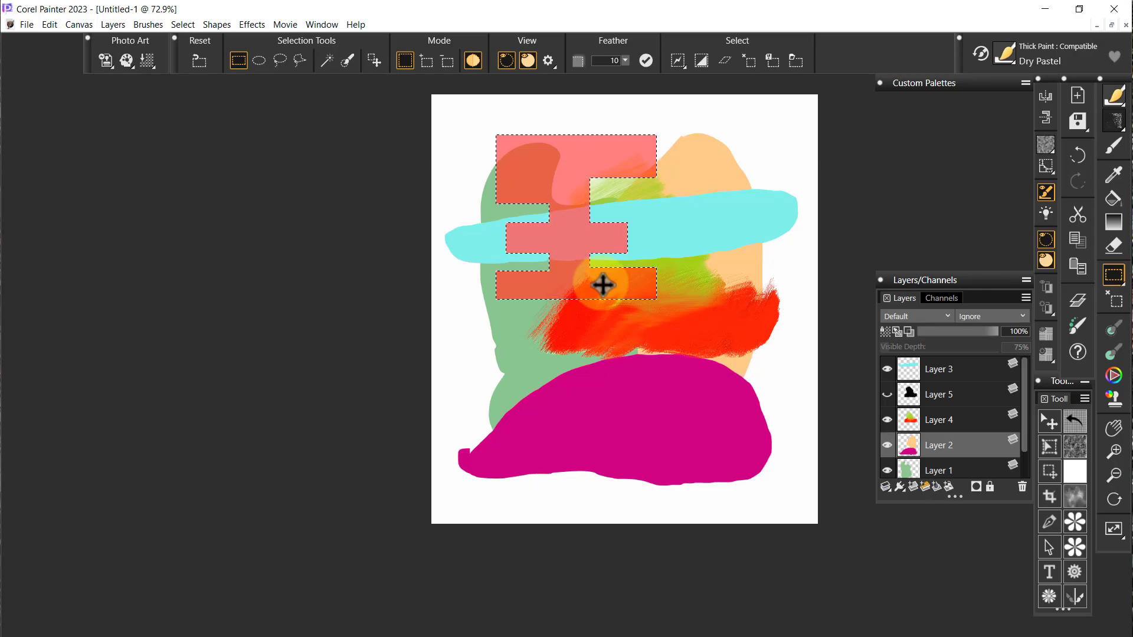
# Step: Undo the latest selection changes and deselect everything
pyautogui.hotkey('ctrl', 'z')
pyautogui.hotkey('ctrl', 'z')
pyautogui.hotkey('ctrl', 'z')
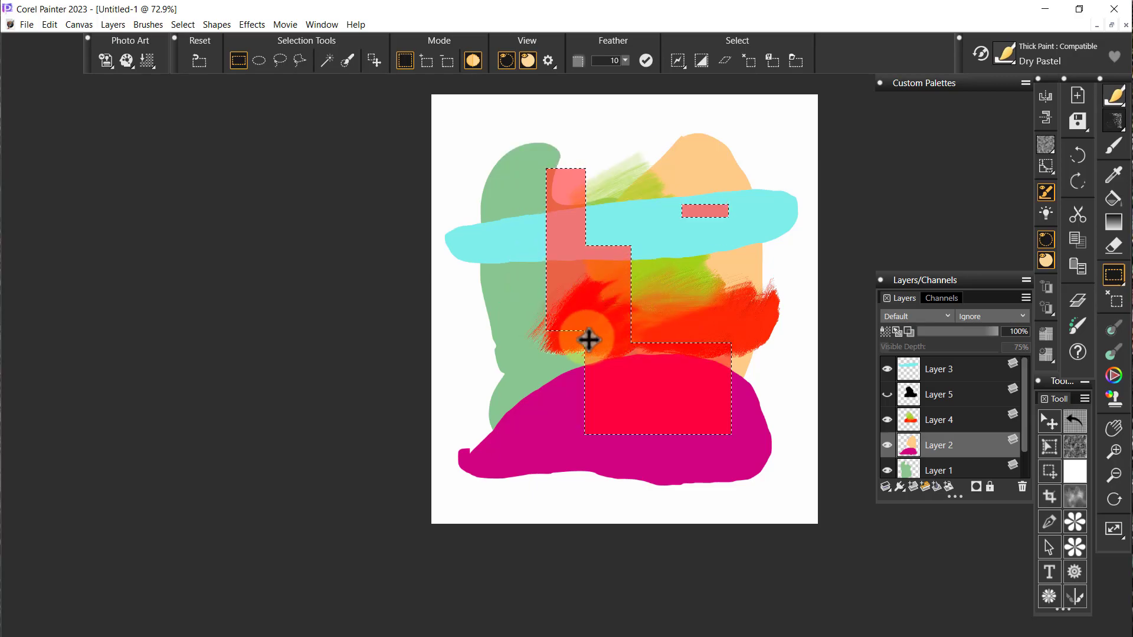
pyautogui.click(1085, 298)
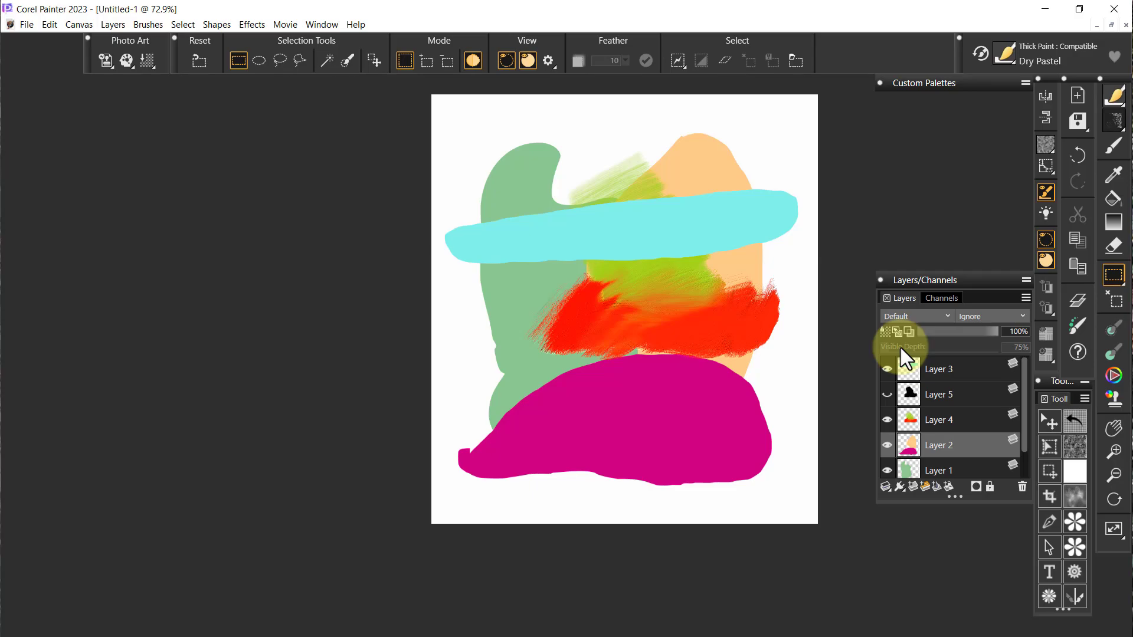
# Step: With the Magic Wand, select the peach and magenta shapes on Layer 2, first each alone and finally both together, deselecting after each
pyautogui.click(1115, 273)
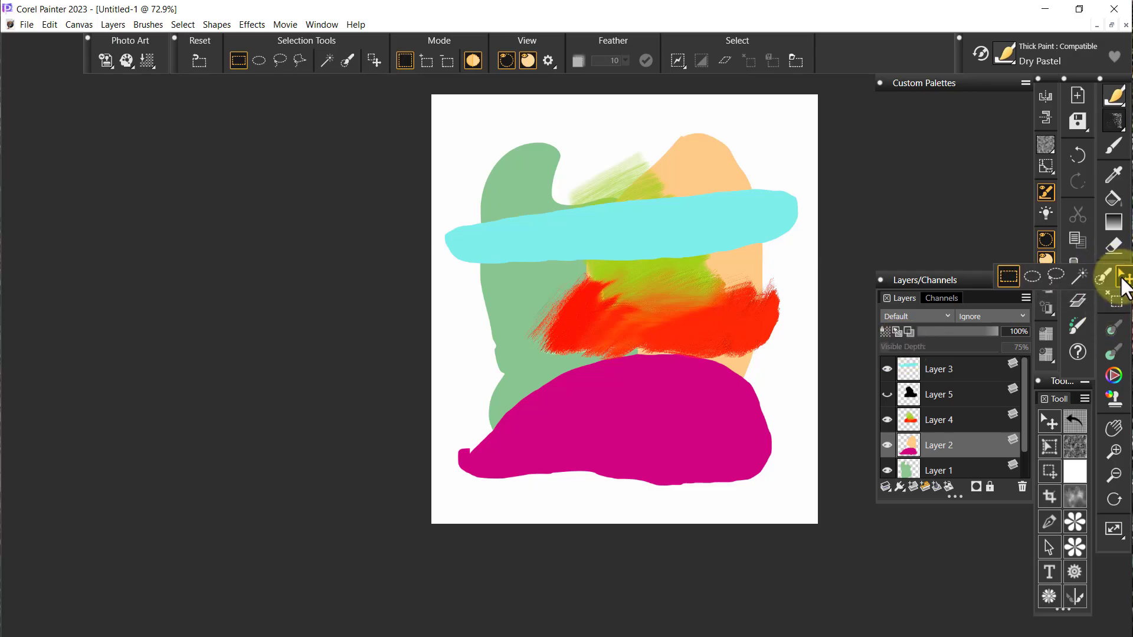
pyautogui.click(1086, 274)
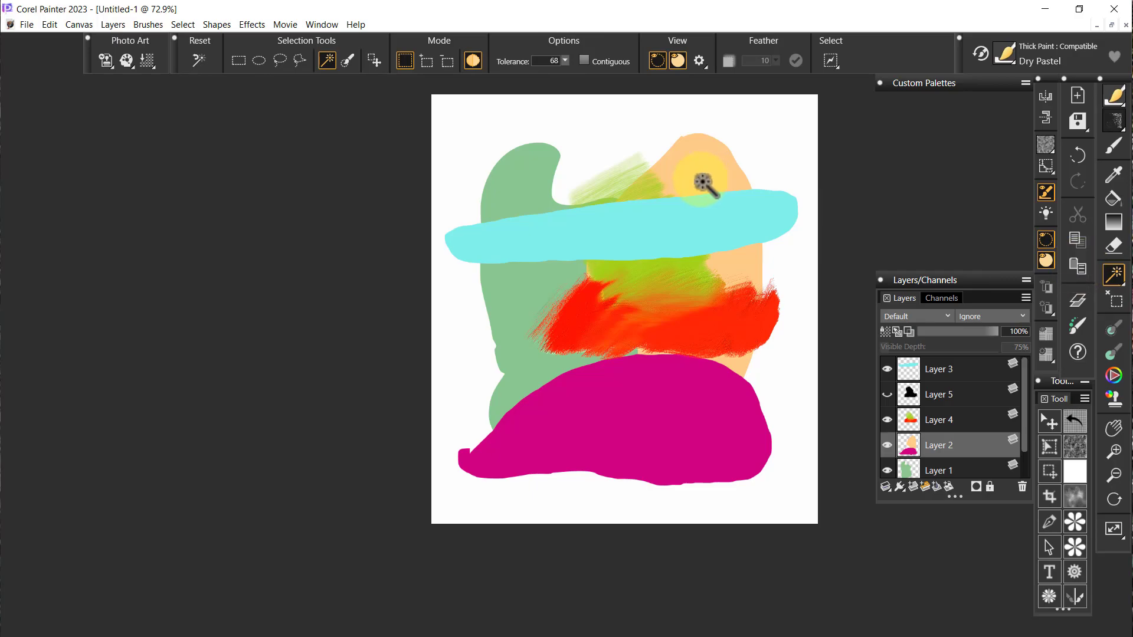
pyautogui.click(712, 292)
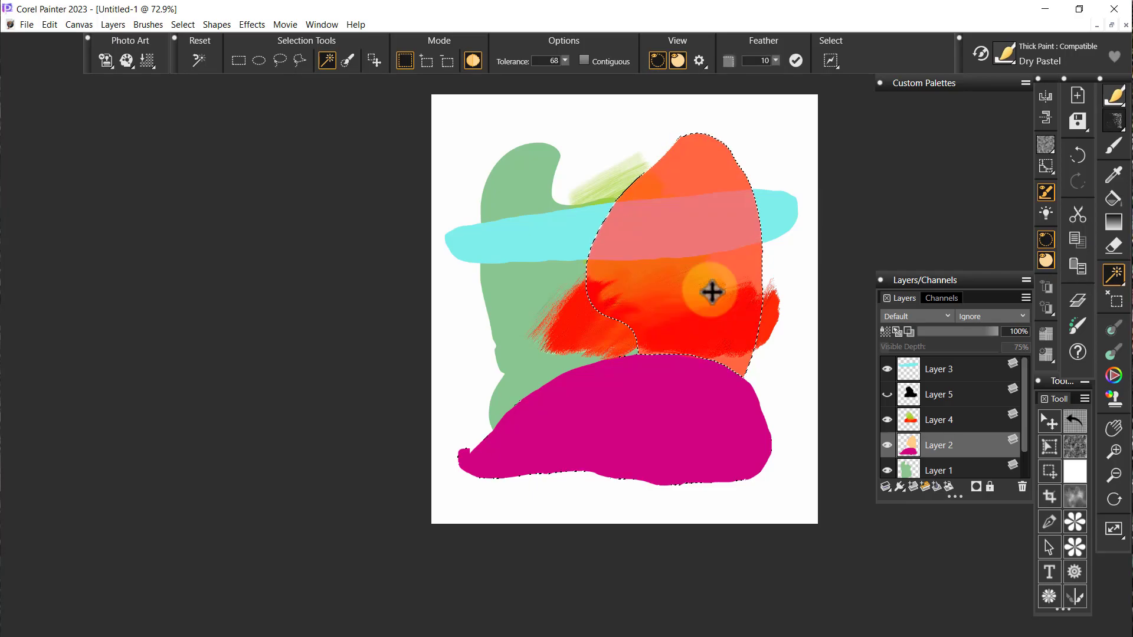
pyautogui.hotkey('ctrl', 'd')
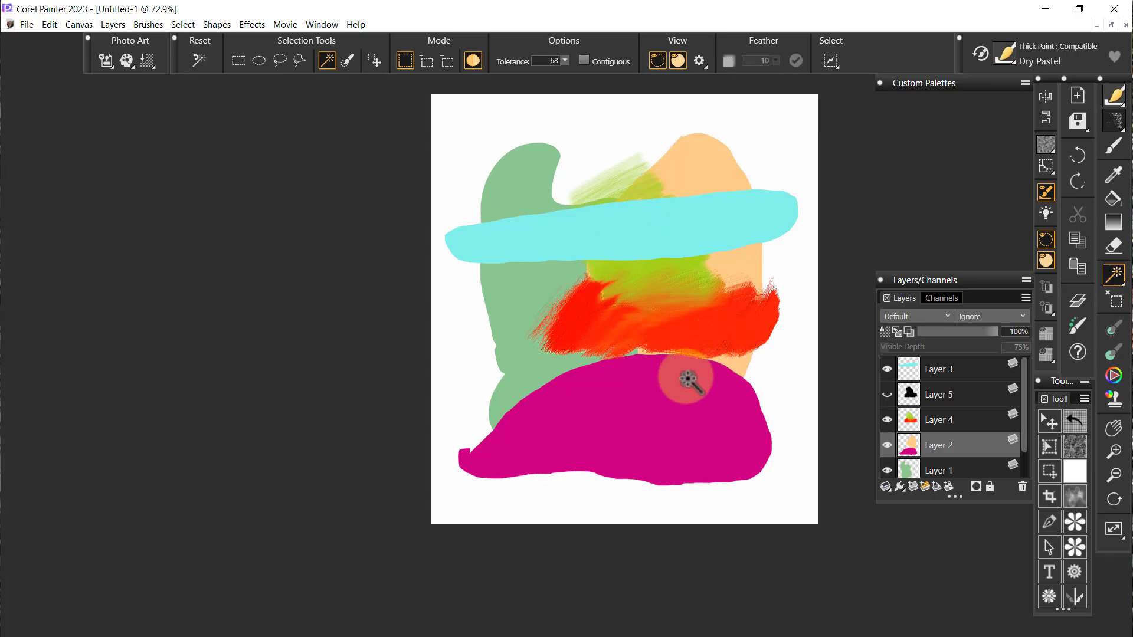
pyautogui.click(696, 388)
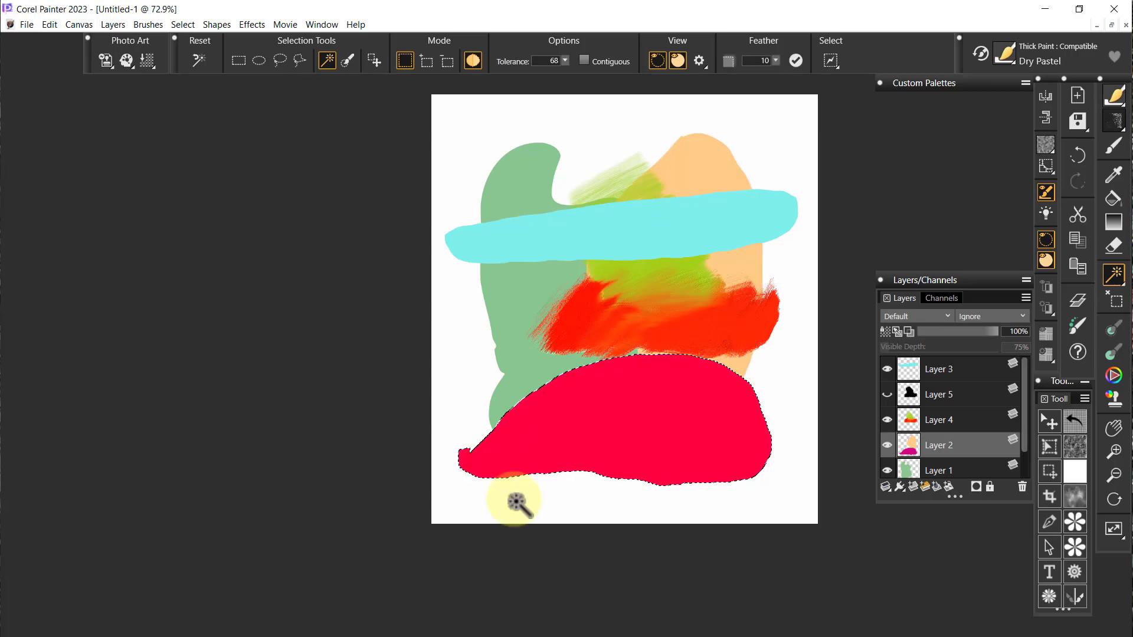
pyautogui.hotkey('ctrl', 'd')
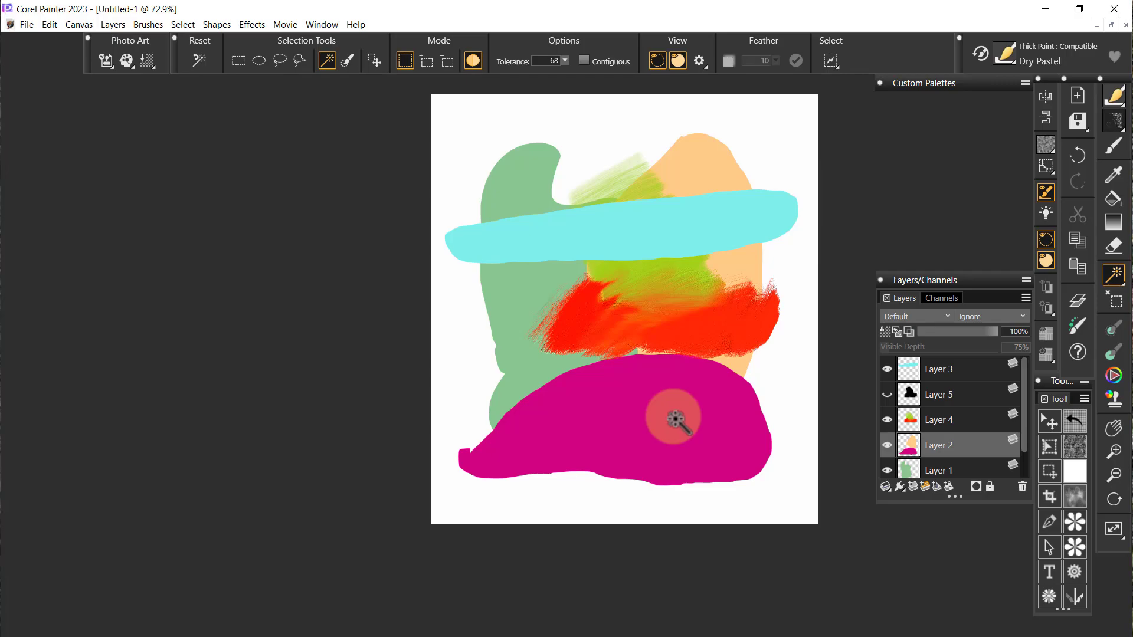
pyautogui.click(673, 417)
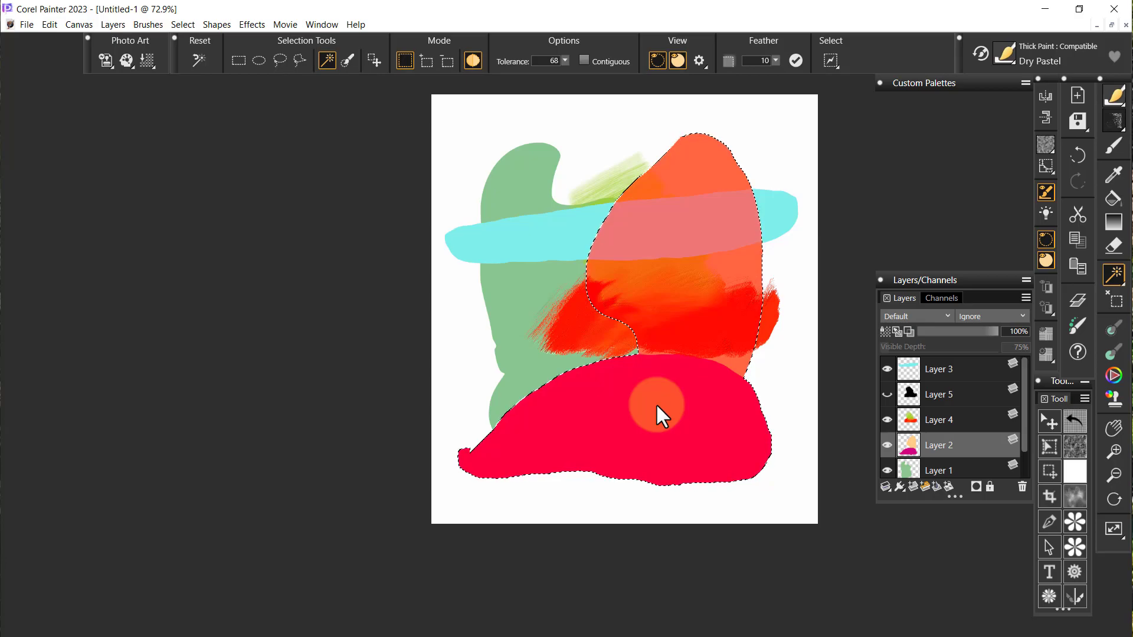
pyautogui.hotkey('ctrl', 'd')
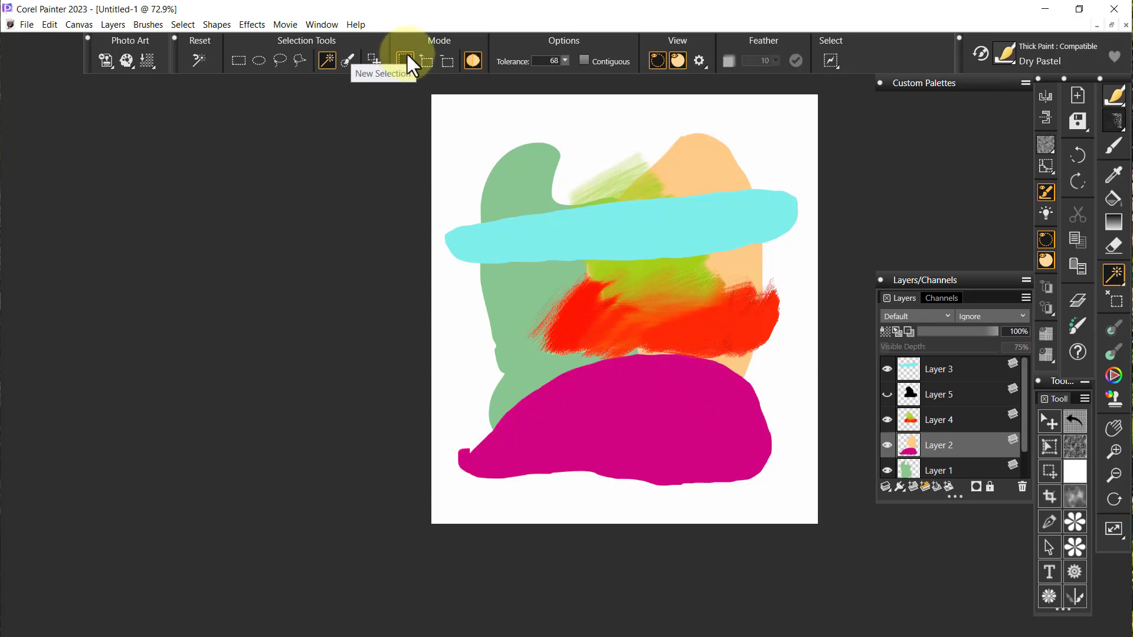
# Step: Select the peach shape with the Magic Wand, add the magenta shape to the selection, and undo both selections
pyautogui.click(745, 256)
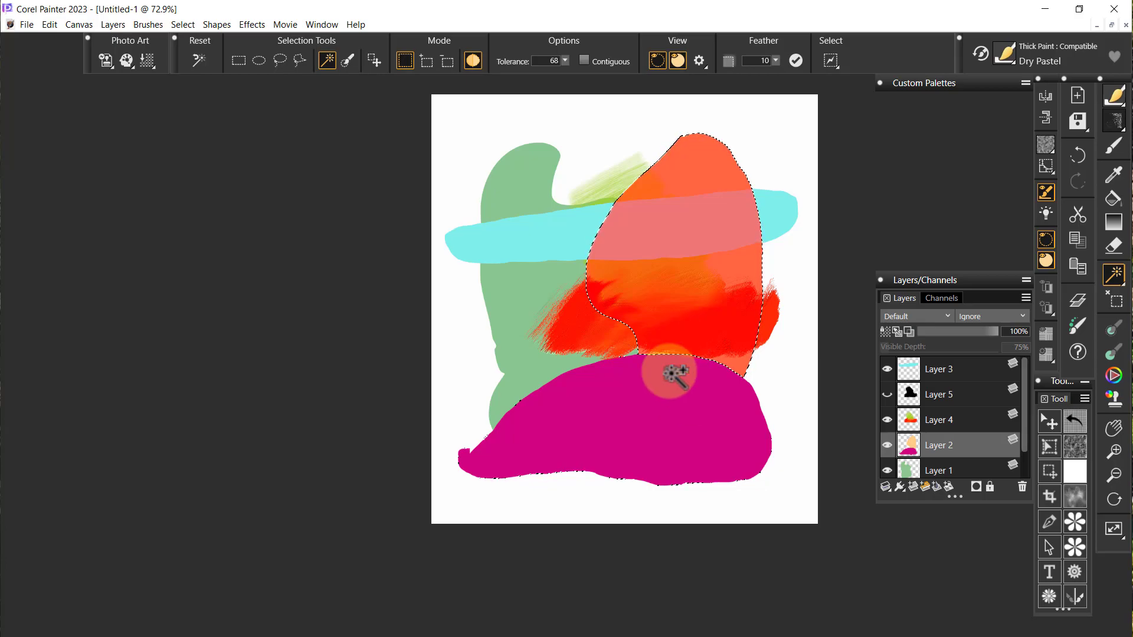
pyautogui.keyDown('shift'); pyautogui.click(689, 329); pyautogui.keyUp('shift')
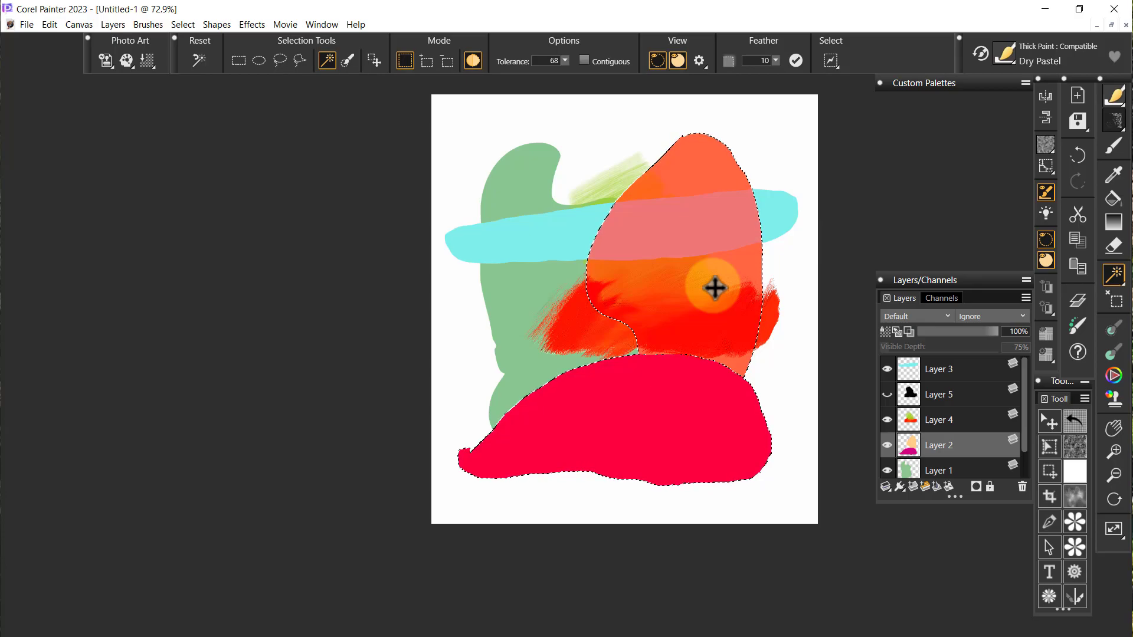
pyautogui.hotkey('ctrl', 'z')
pyautogui.hotkey('ctrl', 'z')
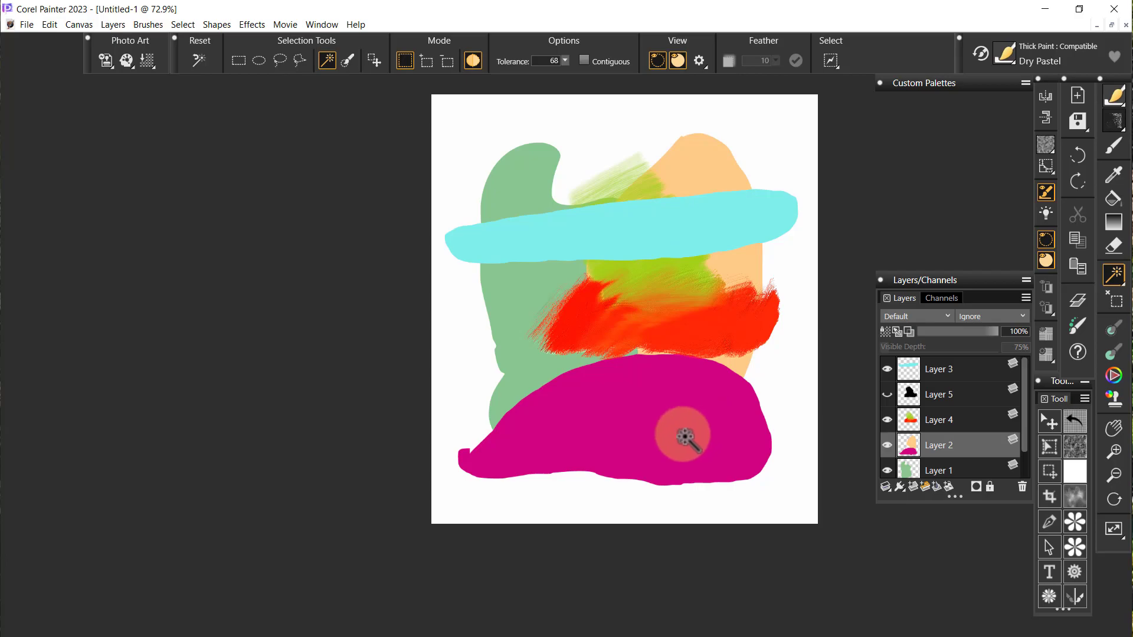
# Step: Build up a Magic Wand selection of the magenta and peach shapes, and subtract the magenta shape from it
pyautogui.click(728, 269)
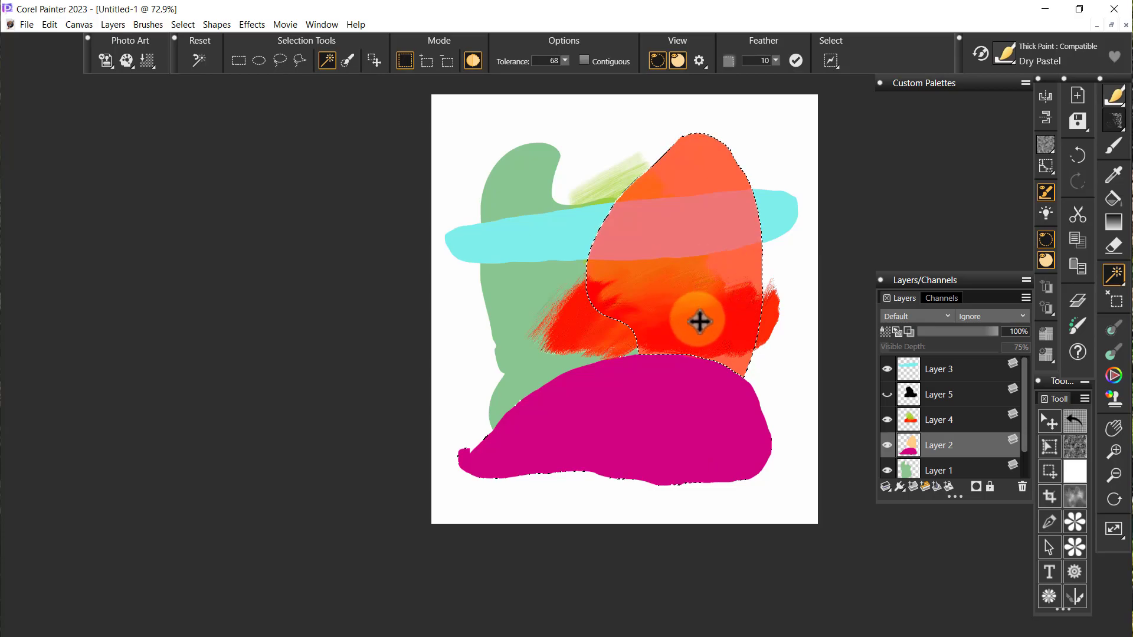
pyautogui.click(648, 439)
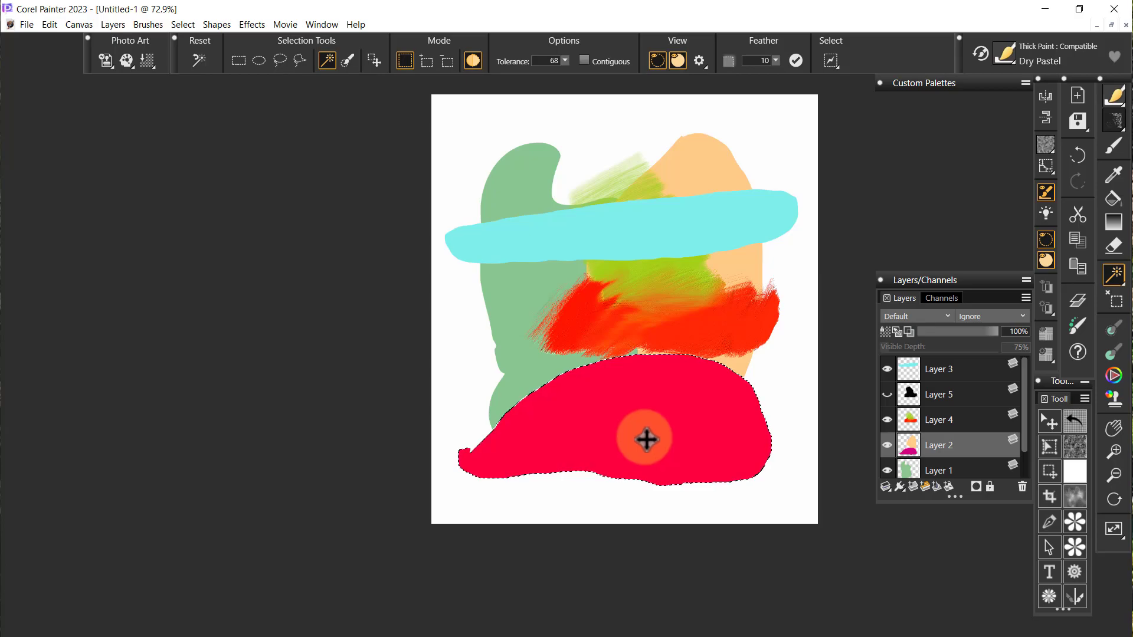
pyautogui.keyDown('shift'); pyautogui.click(730, 272); pyautogui.keyUp('shift')
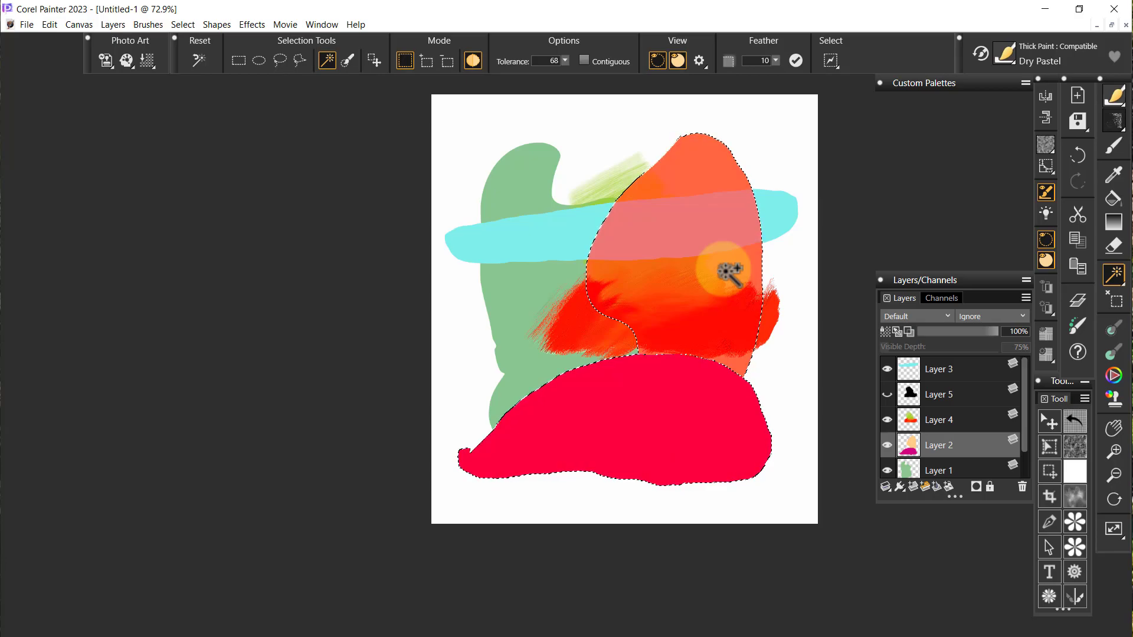
pyautogui.keyDown('shift'); pyautogui.click(703, 385); pyautogui.keyUp('shift')
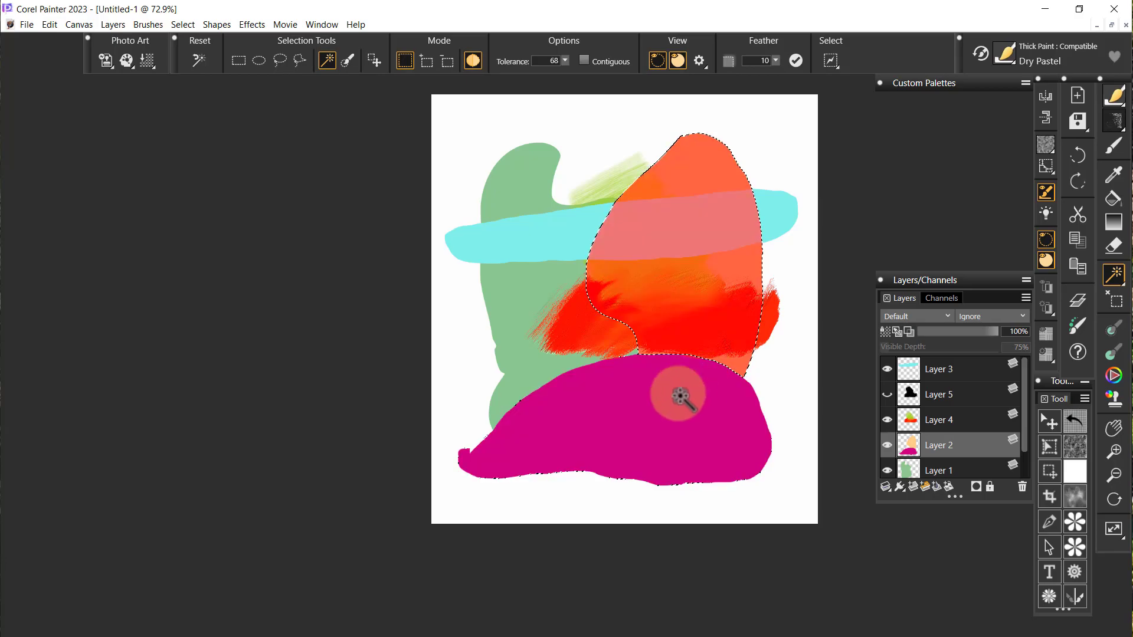
# Step: Clear the selection, hide Layer 3 with the cyan stroke, and select the peach shape on Layer 2 through the green stroke
pyautogui.click(1080, 323)
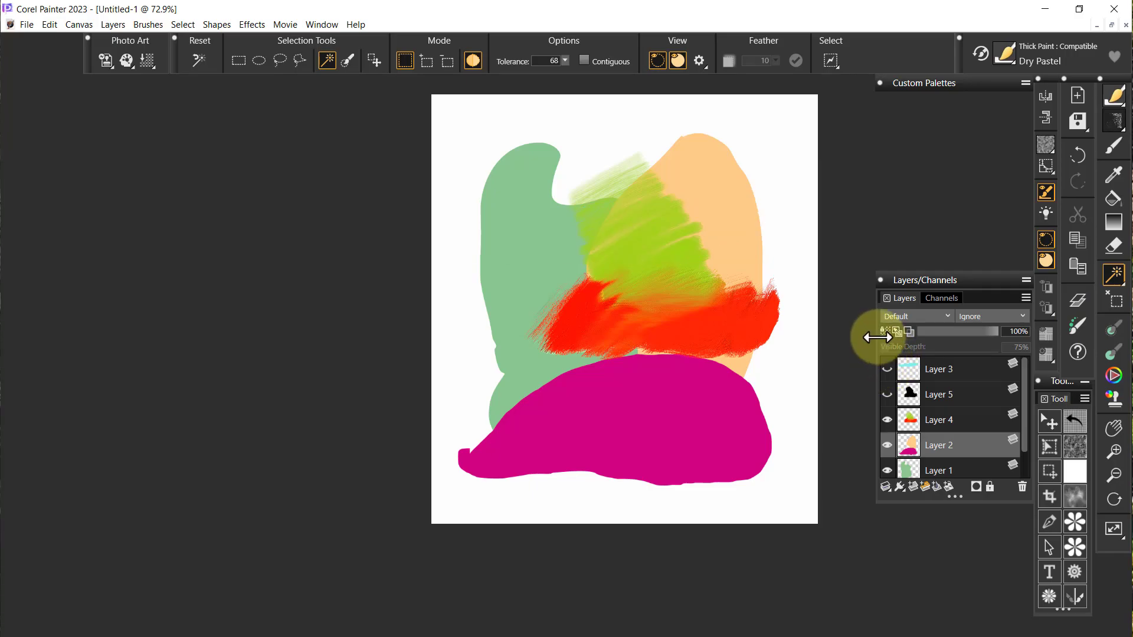
pyautogui.click(639, 240)
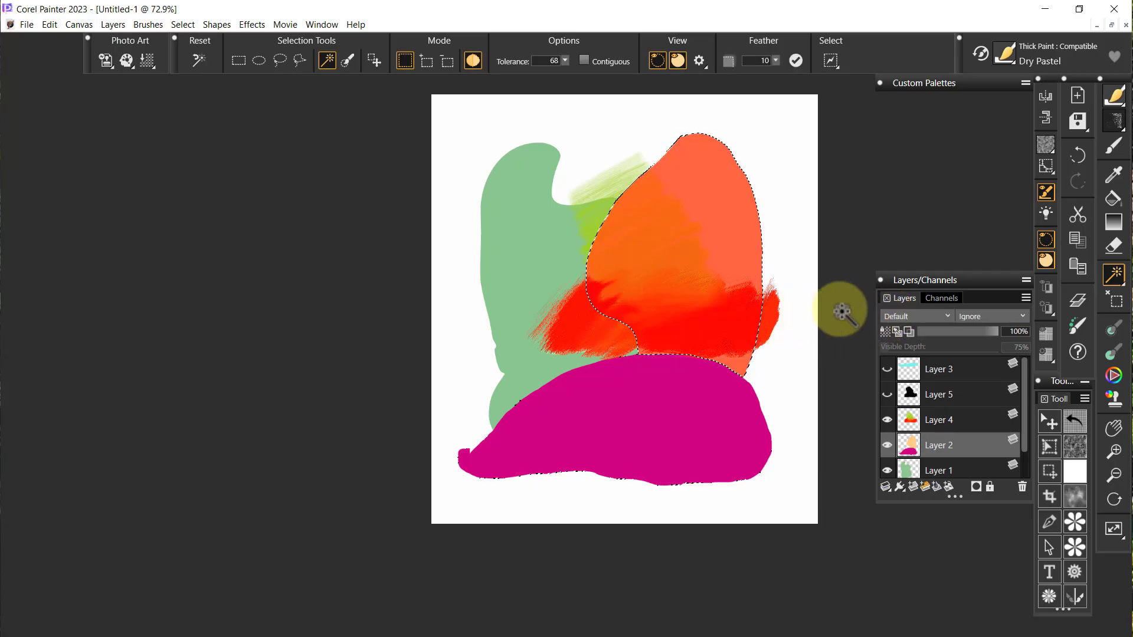
# Step: Make Layer 4 active, drop the peach selection, and select only the lime-green brushwork with the Magic Wand, undoing the first overly wide selection
pyautogui.click(946, 416)
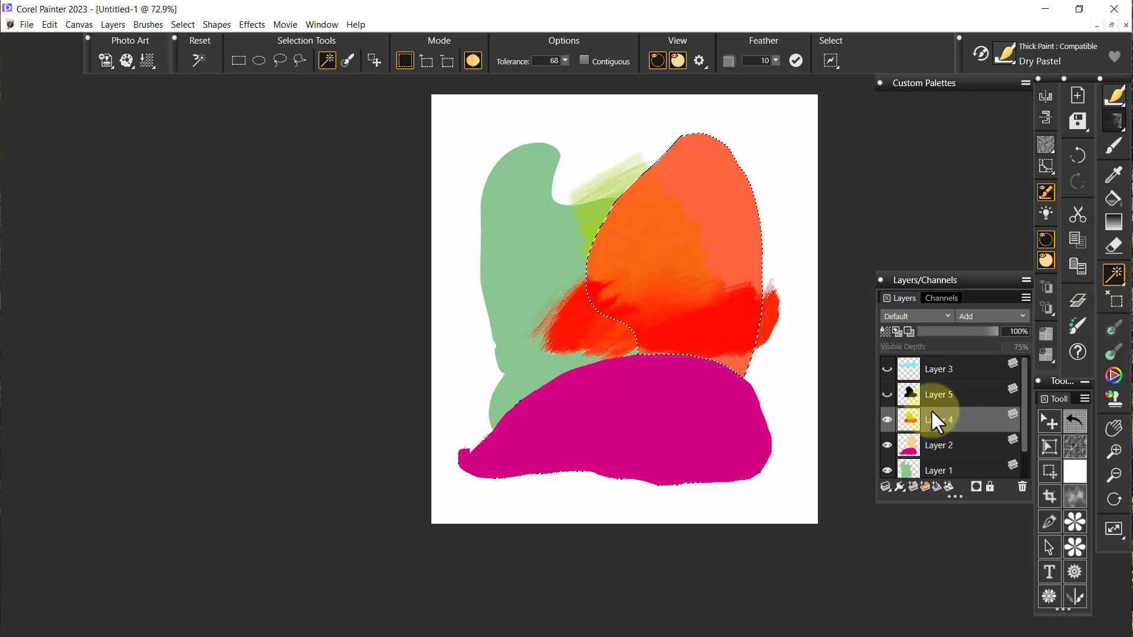
pyautogui.click(1078, 300)
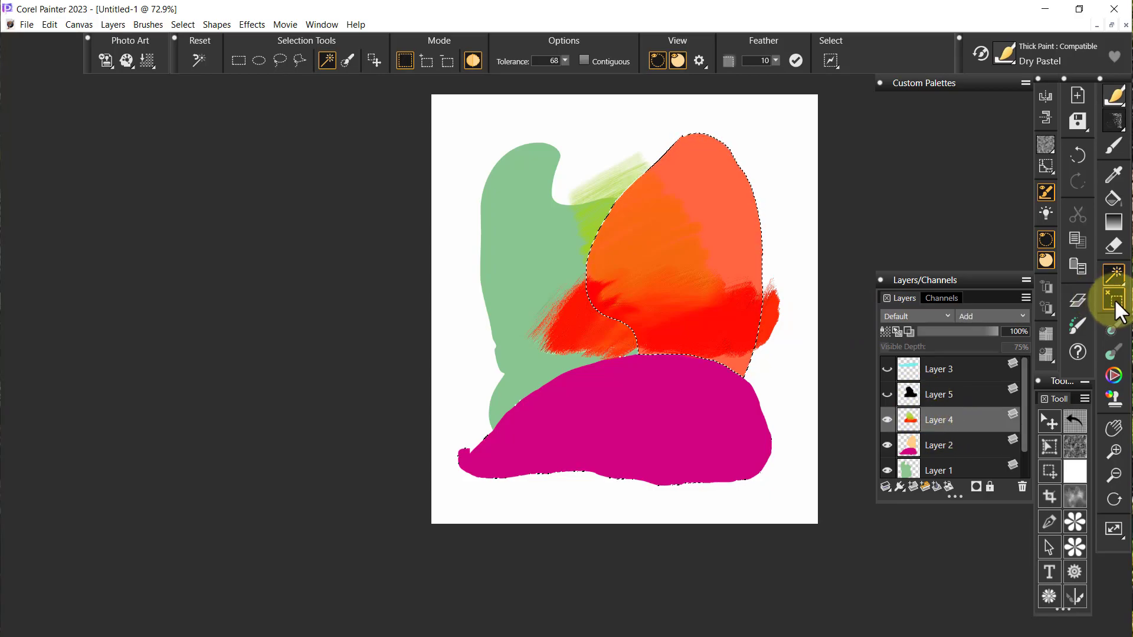
pyautogui.click(647, 234)
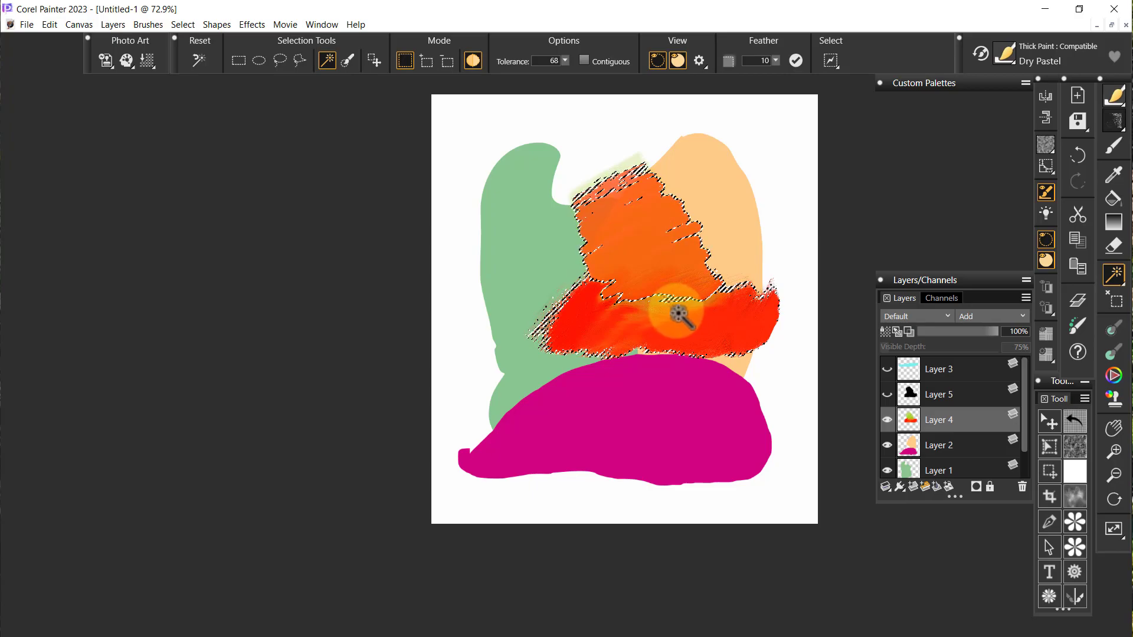
pyautogui.hotkey('ctrl', 'z')
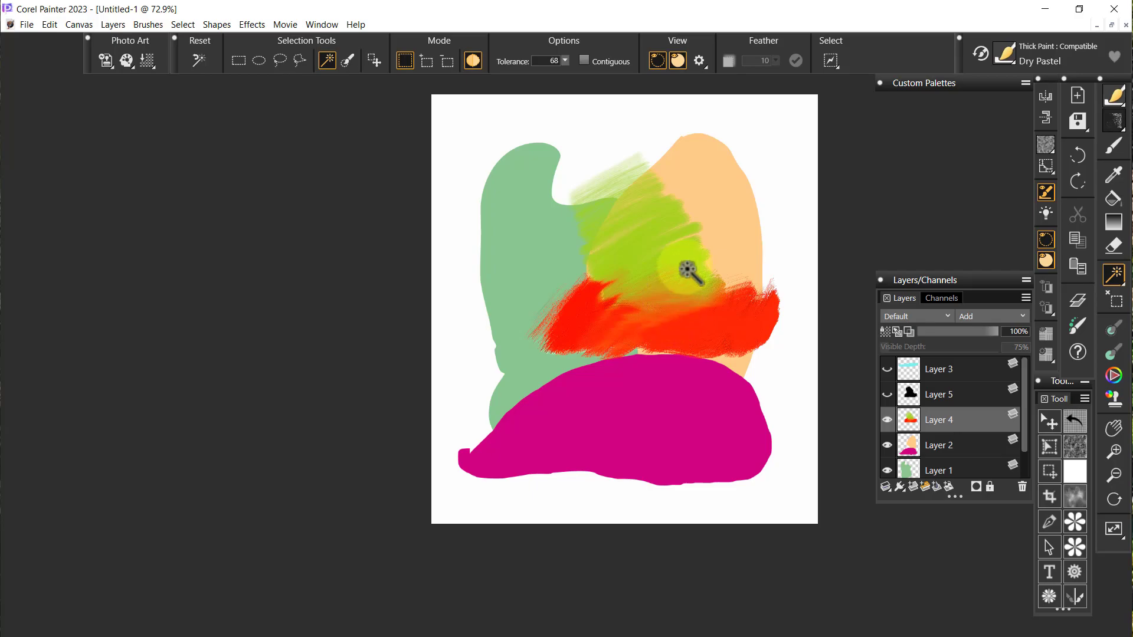
pyautogui.hotkey('ctrl', 'y')
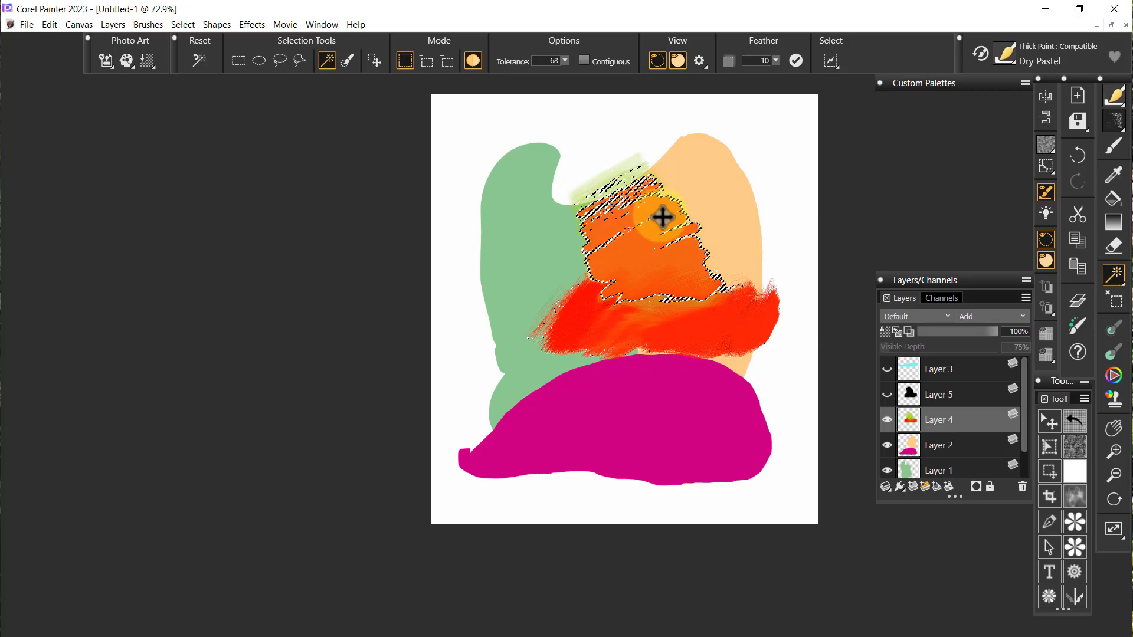
pyautogui.moveTo(662, 217)
pyautogui.mouseDown()
pyautogui.moveTo(684, 267)
pyautogui.moveTo(674, 246)
pyautogui.moveTo(648, 258)
pyautogui.moveTo(656, 291)
pyautogui.mouseUp()
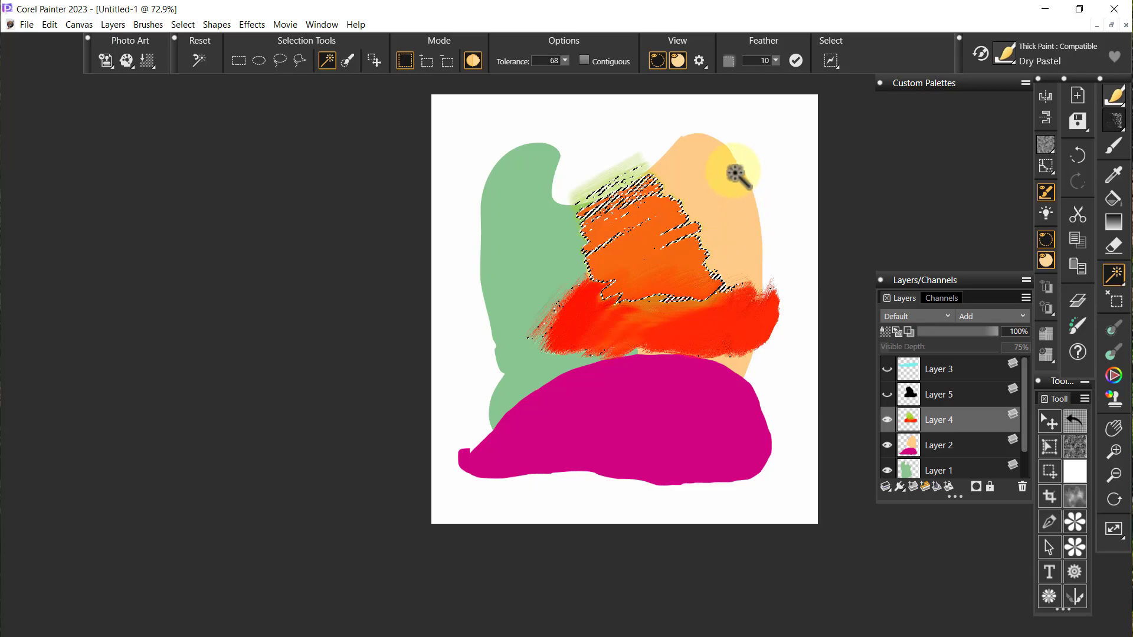
# Step: Apply the Default (Ruby) preset to the selection overlay, and settle on Skip's overlay so it displays in pink
pyautogui.click(700, 61)
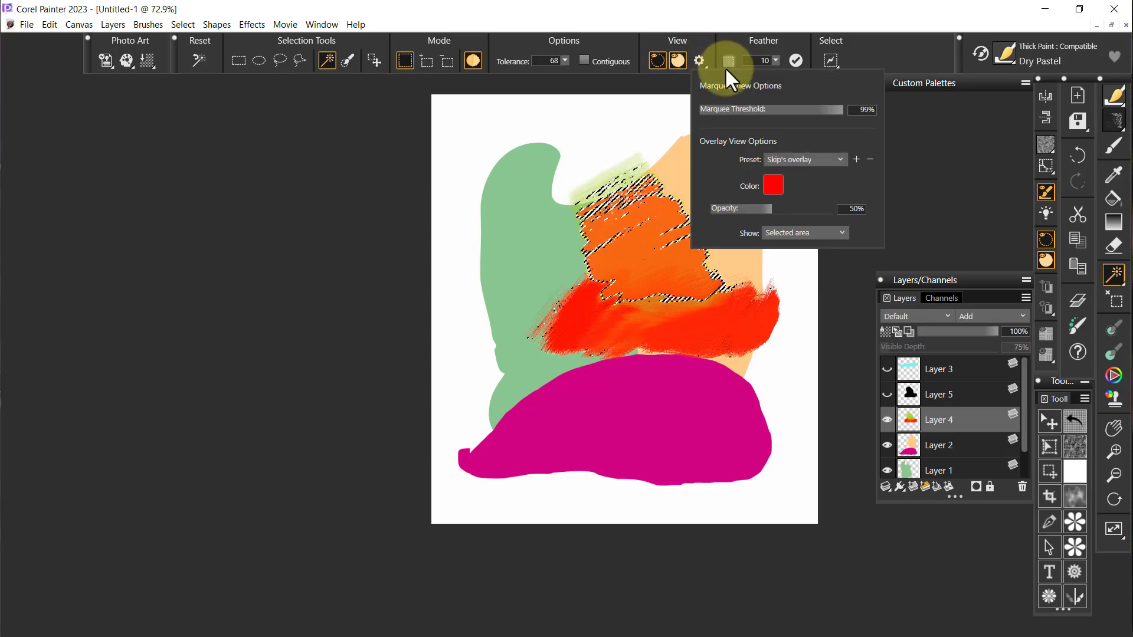
pyautogui.click(839, 160)
pyautogui.click(802, 198)
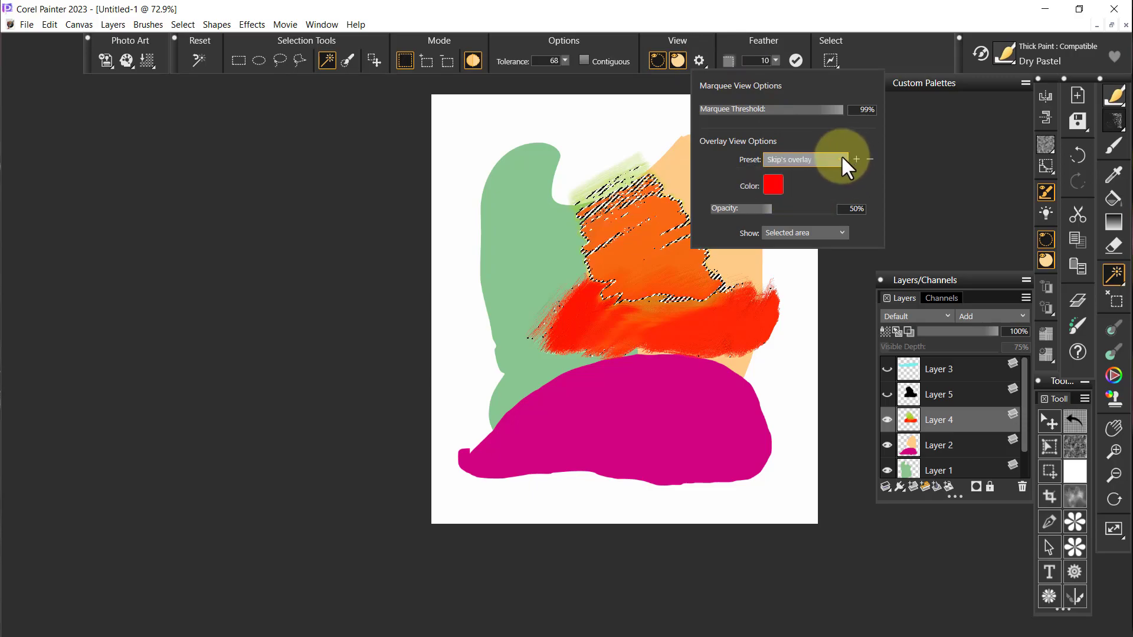
pyautogui.click(838, 159)
pyautogui.click(812, 174)
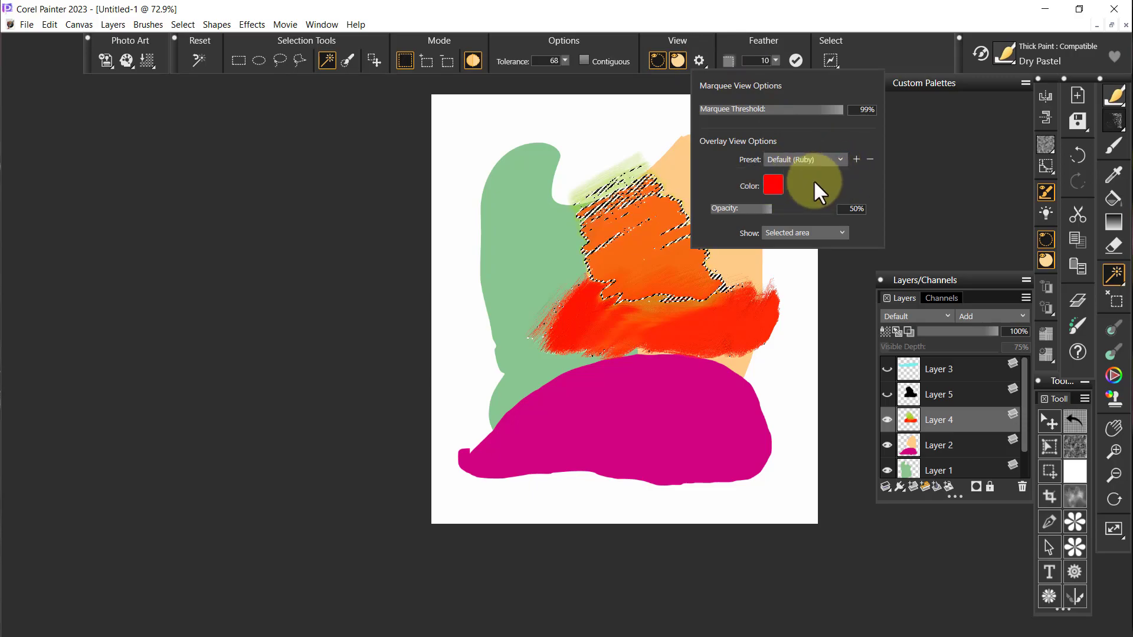
pyautogui.click(842, 157)
pyautogui.click(815, 200)
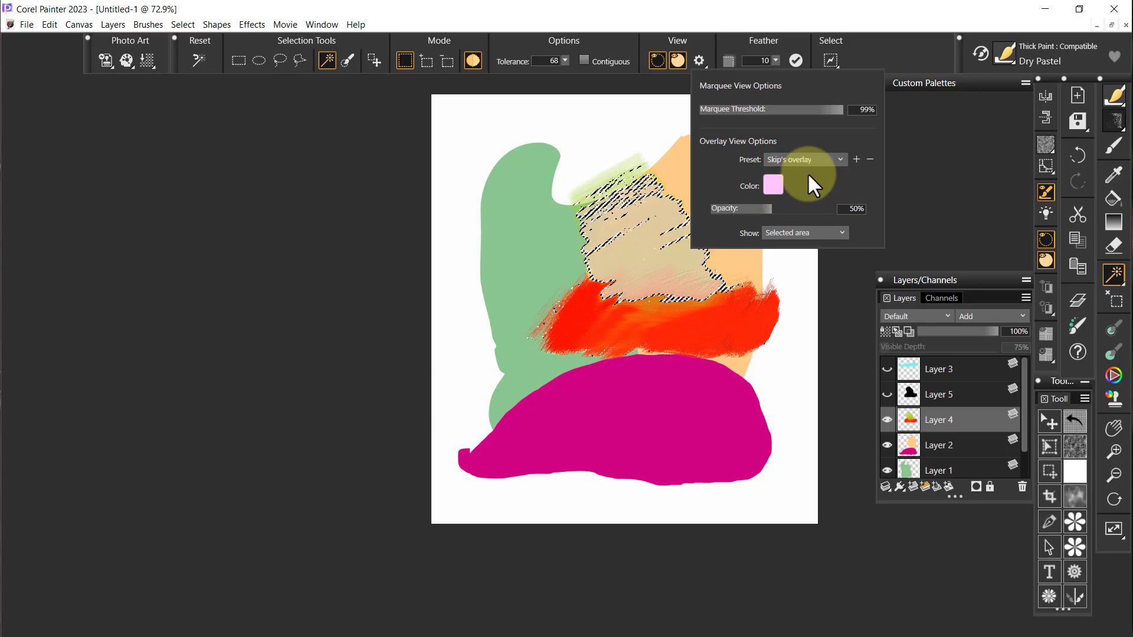
pyautogui.click(929, 184)
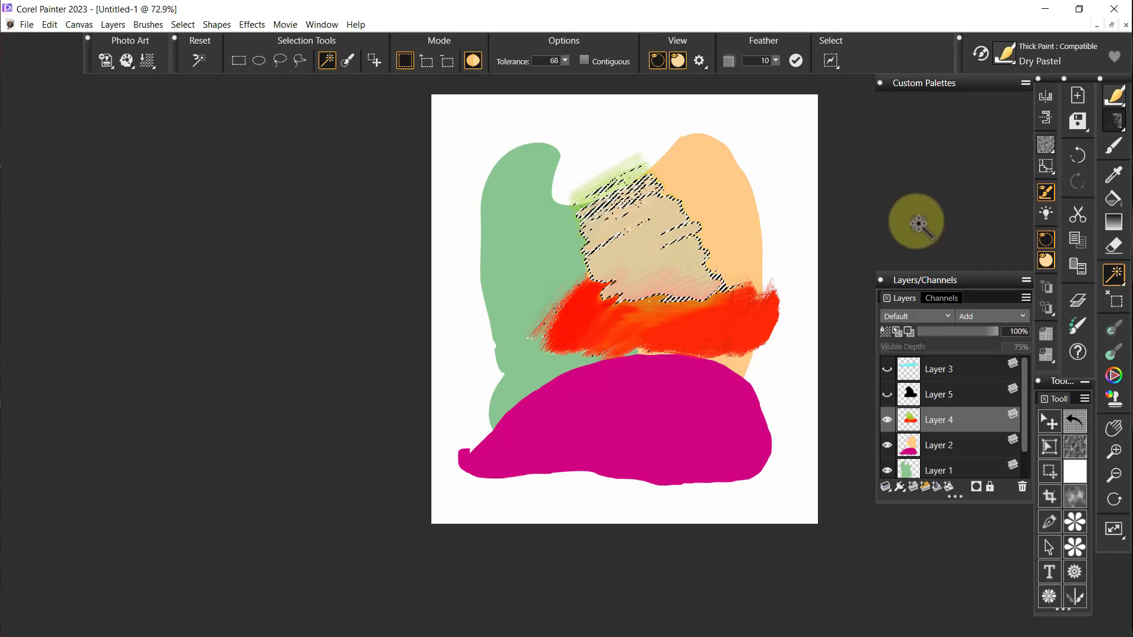
# Step: Deselect and reselect the lime-green brushwork, and reset the Magic Wand to its default settings before selecting that green again
pyautogui.hotkey('ctrl', 'd')
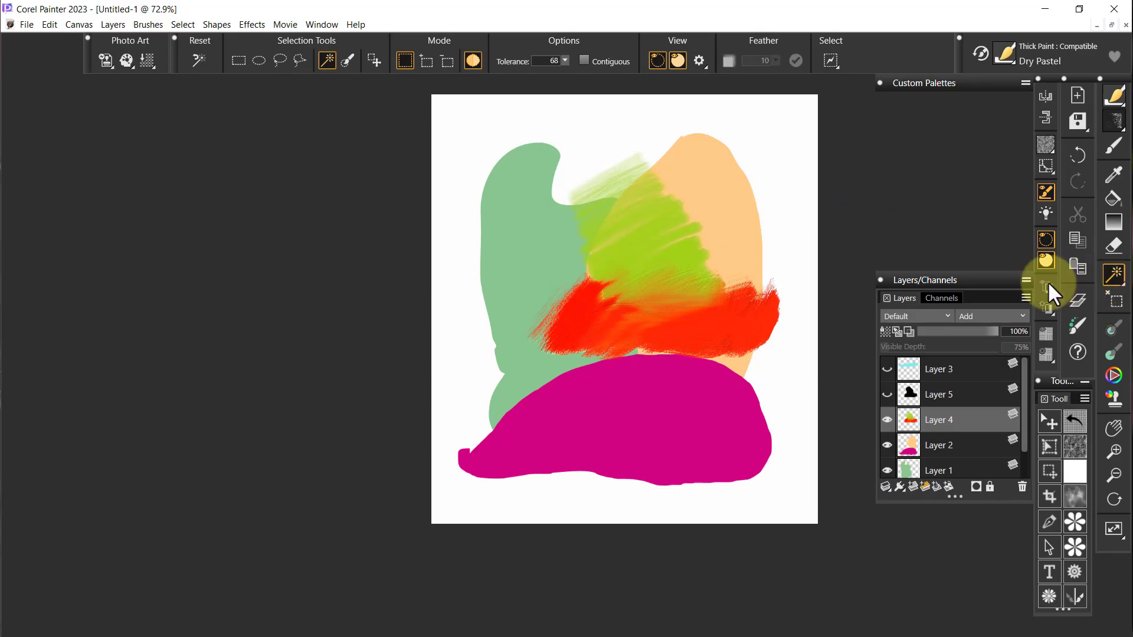
pyautogui.click(624, 258)
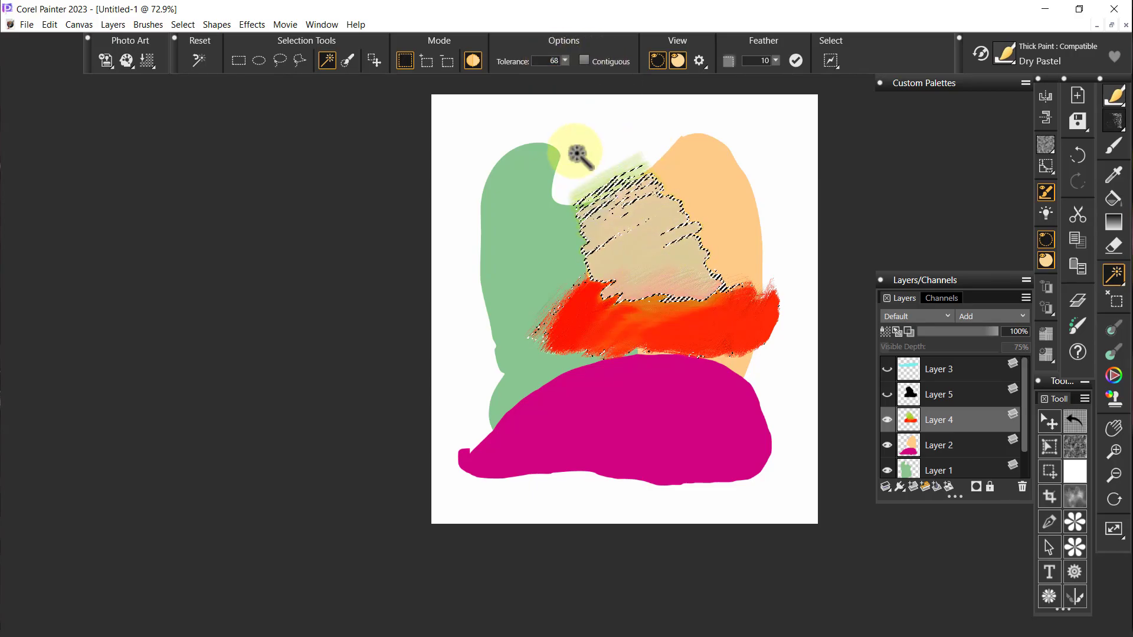
pyautogui.click(199, 59)
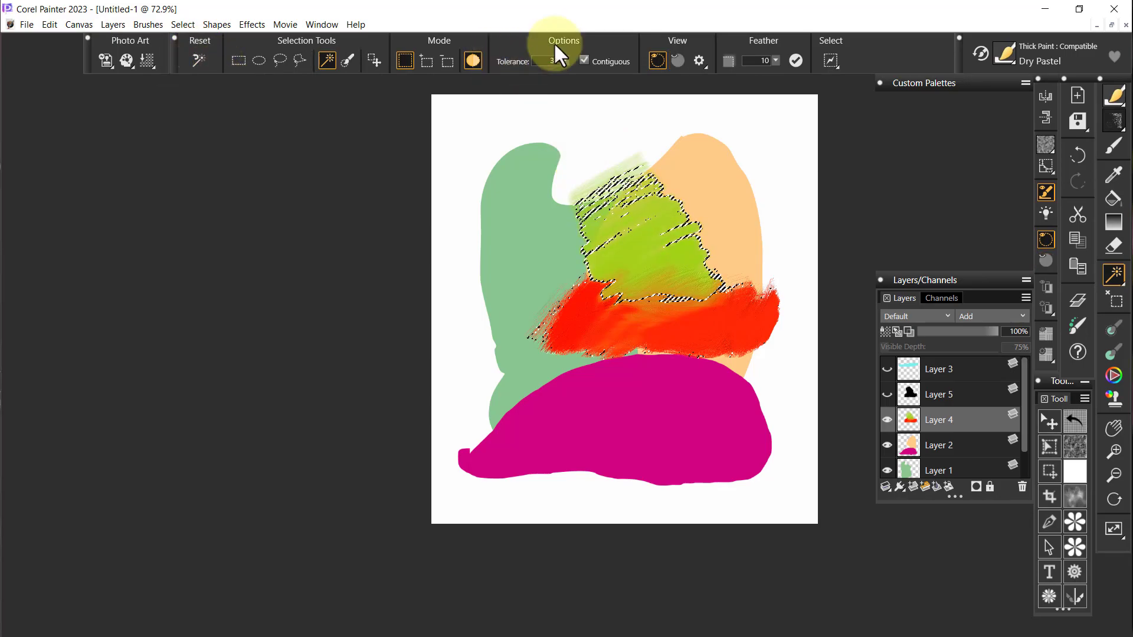
pyautogui.hotkey('ctrl', 'z')
pyautogui.click(626, 252)
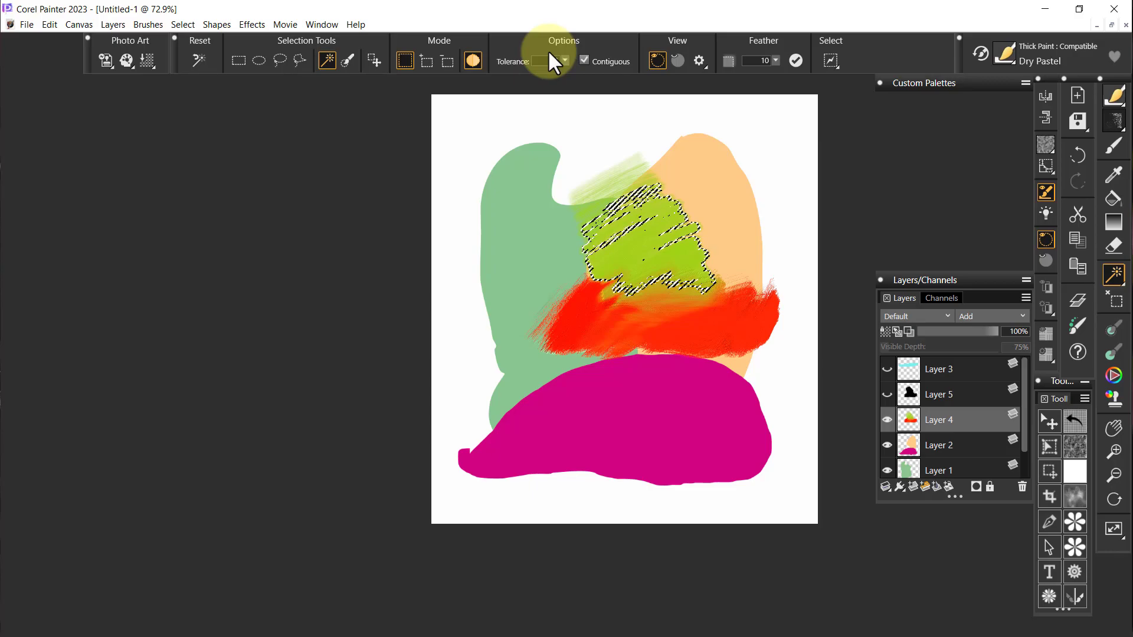
# Step: In New Selection mode with tolerance 32, select the red stroke, and replace it with a selection of the lime-green brushwork, undoing and retrying once
pyautogui.click(712, 328)
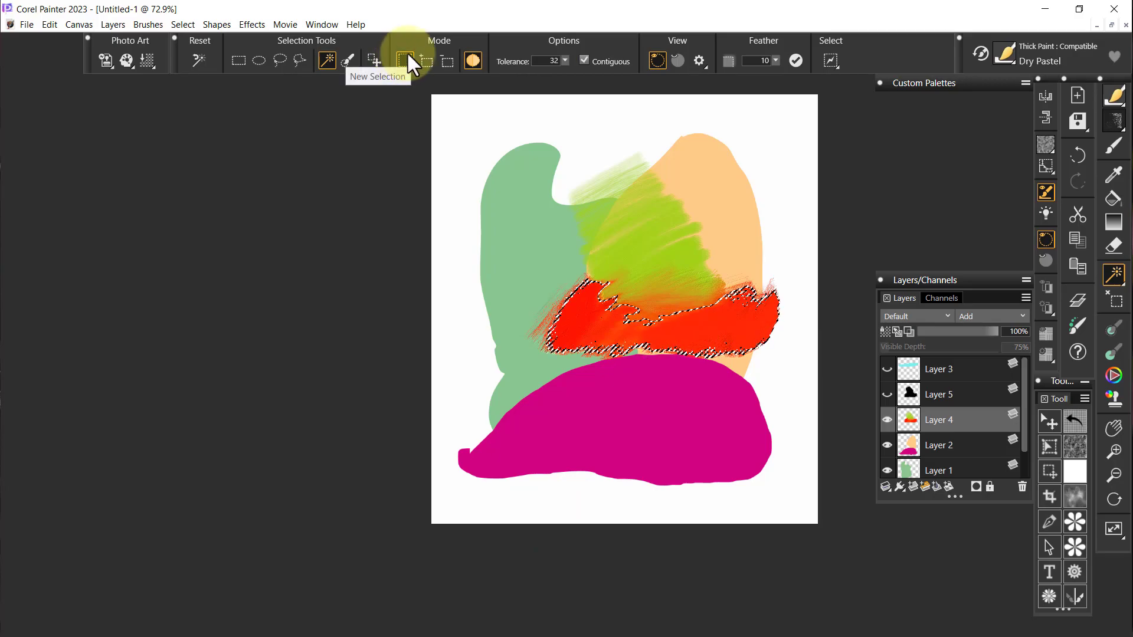
pyautogui.click(648, 255)
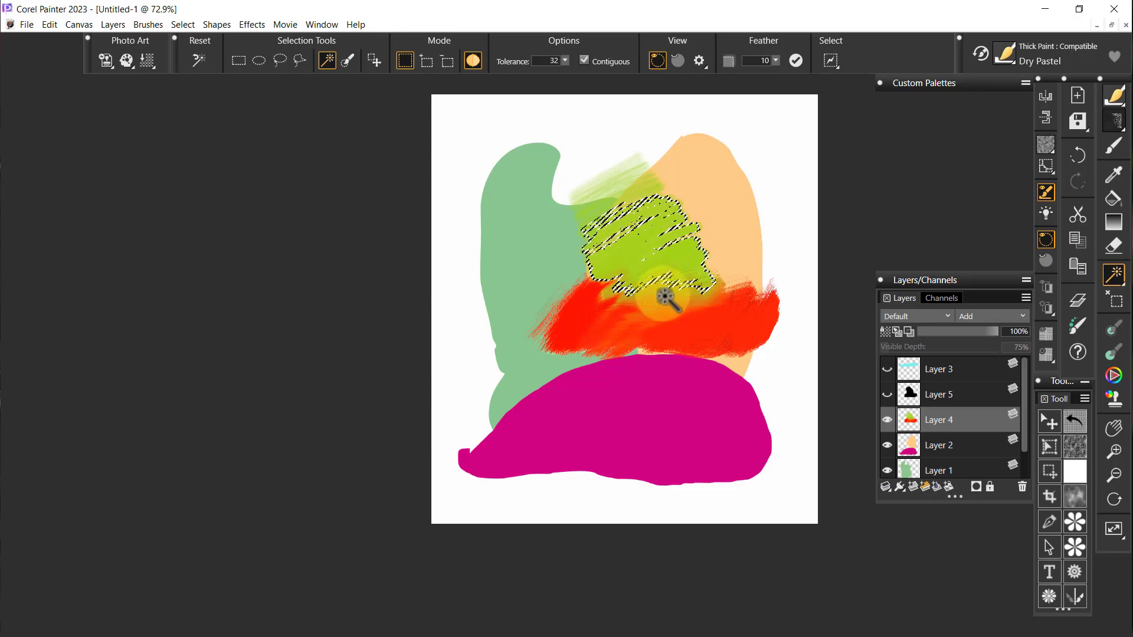
pyautogui.hotkey('ctrl', 'z')
pyautogui.click(682, 252)
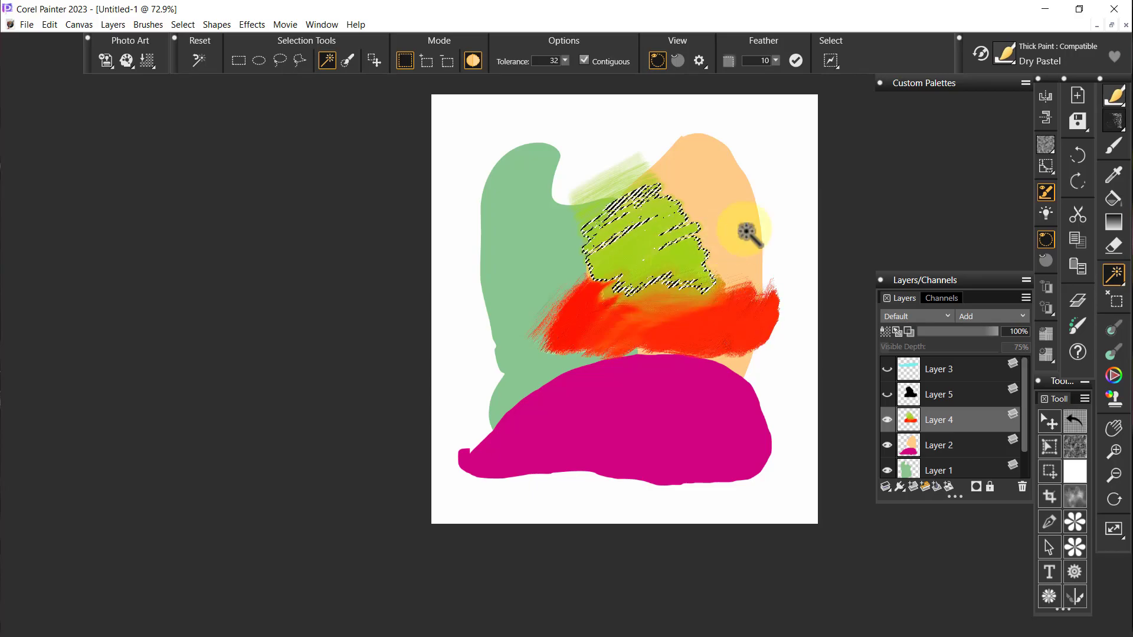
# Step: Deselect everything, select the lime-green brushwork with the Magic Wand, and add the red stroke to that selection
pyautogui.click(1116, 300)
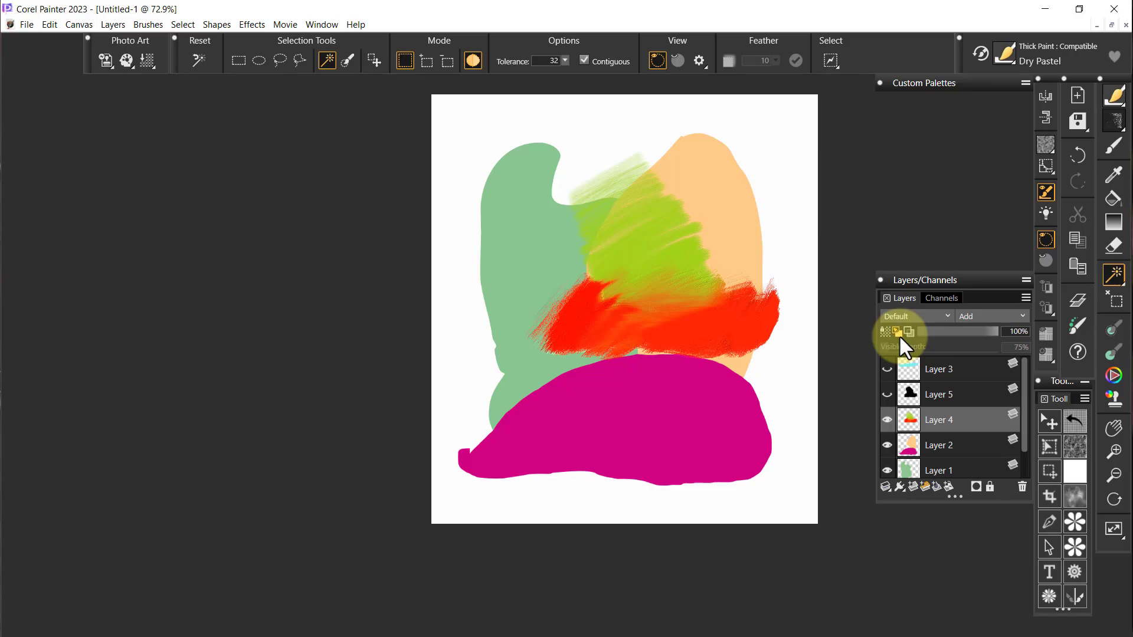
pyautogui.click(636, 250)
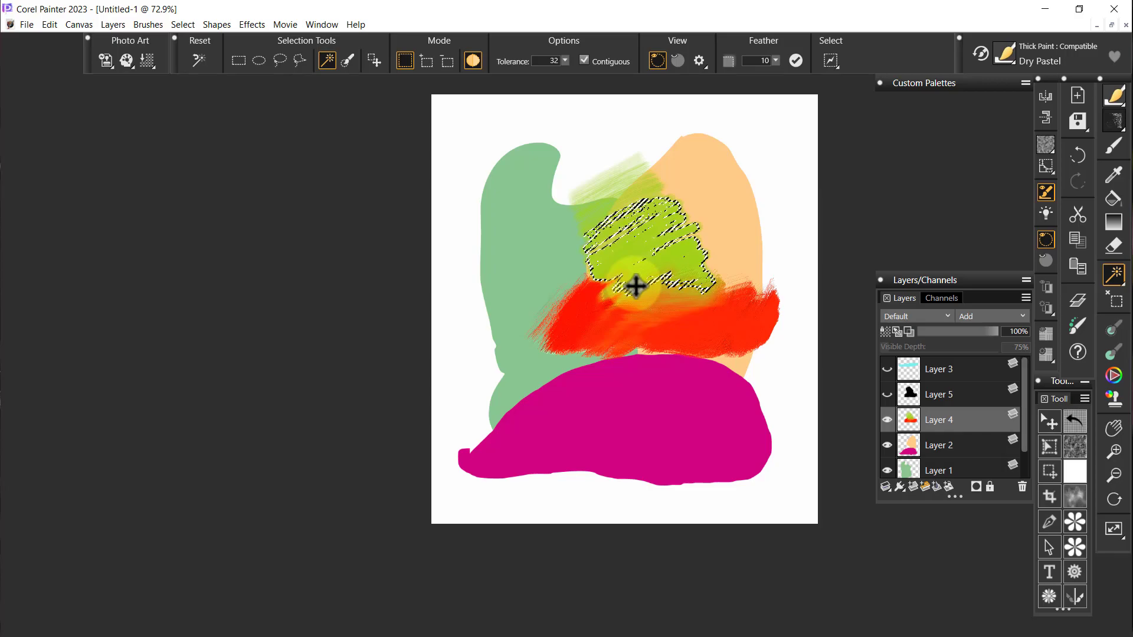
pyautogui.keyDown('shift'); pyautogui.click(694, 330); pyautogui.keyUp('shift')
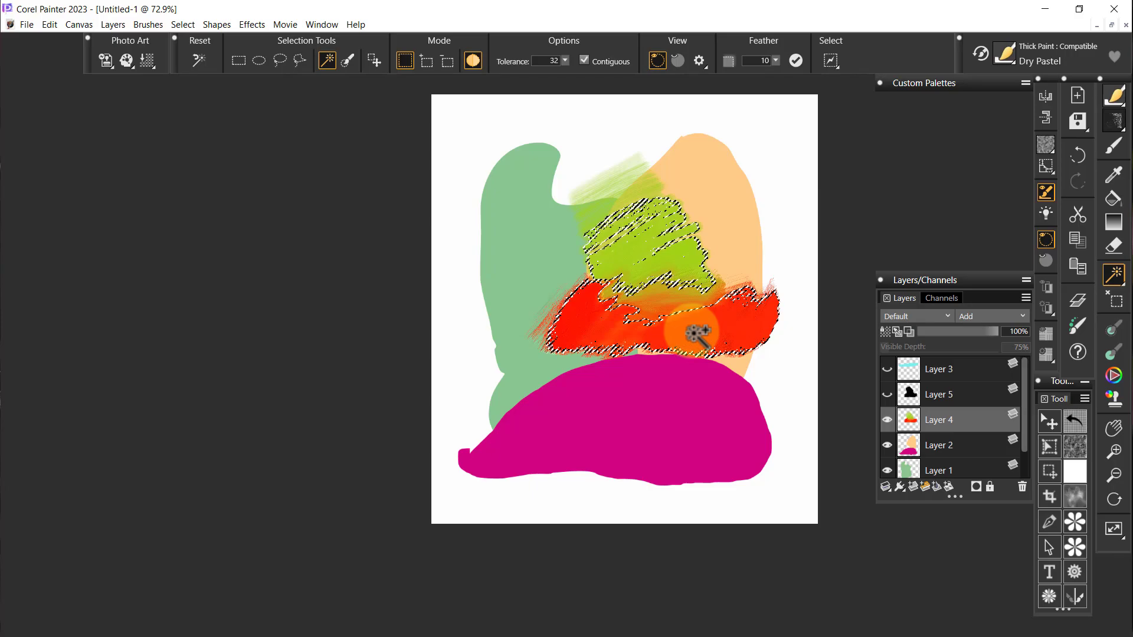
# Step: Clear the selection, and select the lime-green and red brushwork together in one Magic Wand sweep across both colors
pyautogui.click(1114, 301)
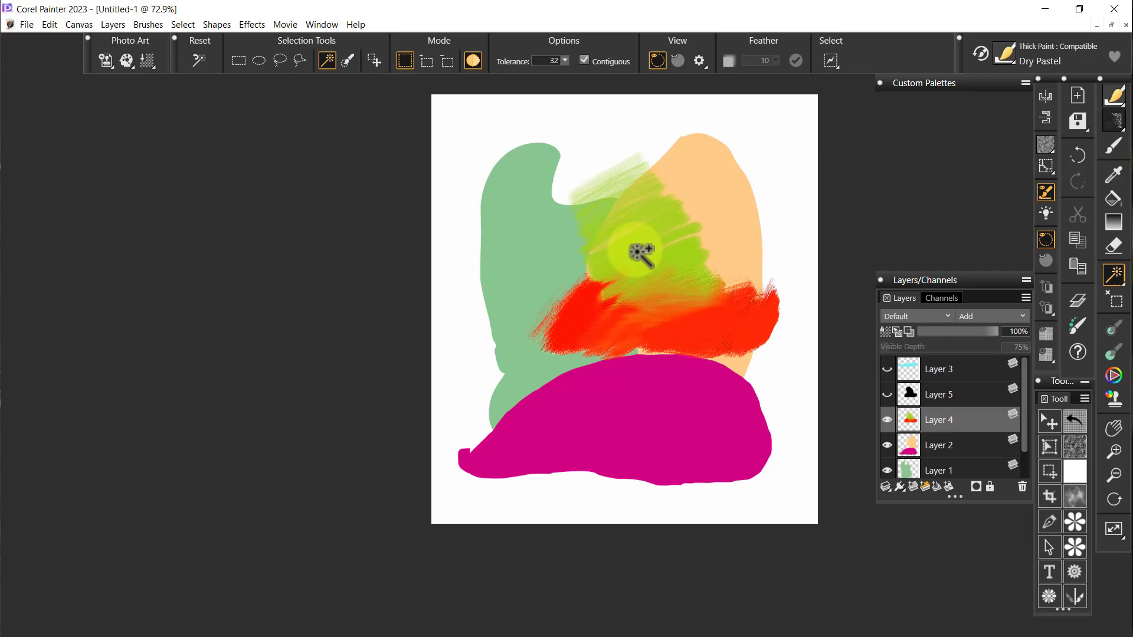
pyautogui.click(654, 326)
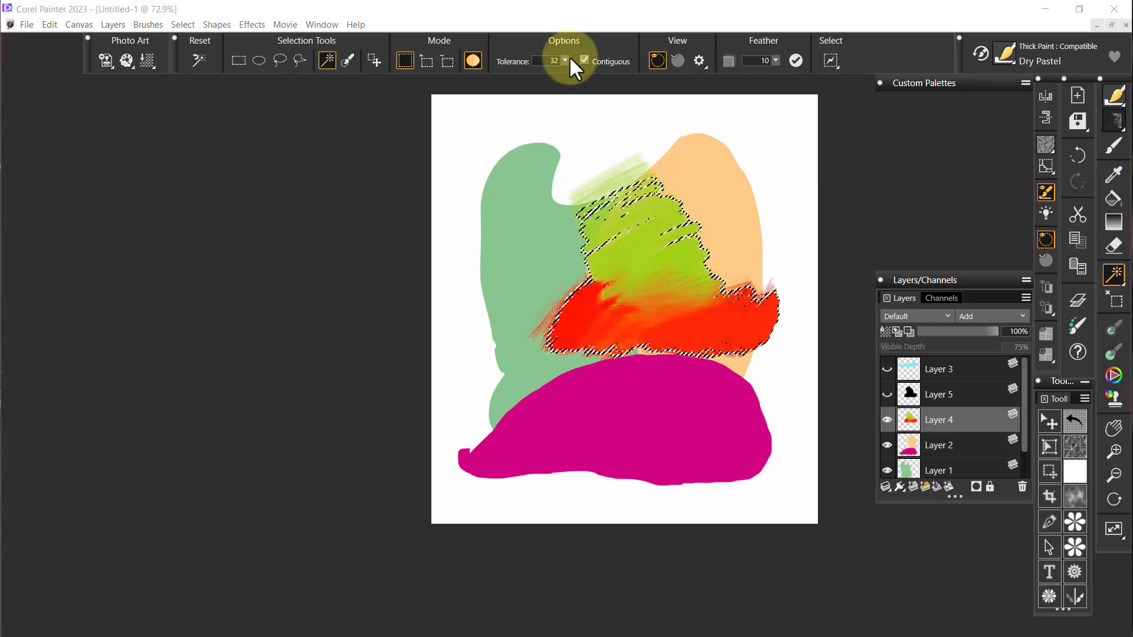
# Step: Set the Magic Wand tolerance to 75, and decline the update check and close the Camtasia window that interrupts
pyautogui.click(565, 59)
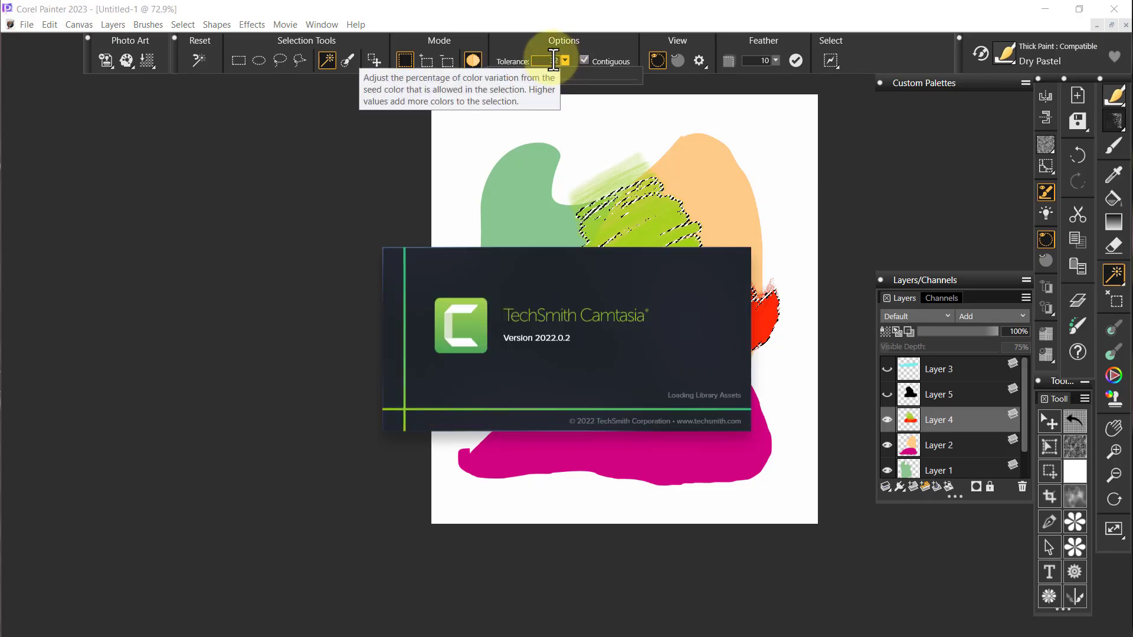
pyautogui.click(535, 72)
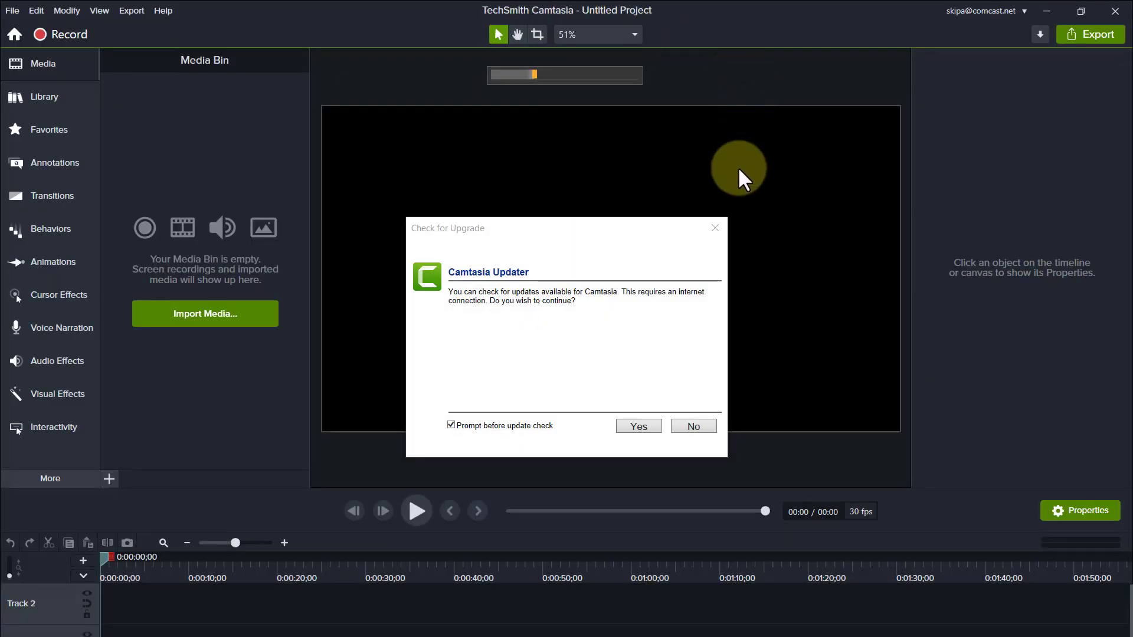
pyautogui.click(694, 426)
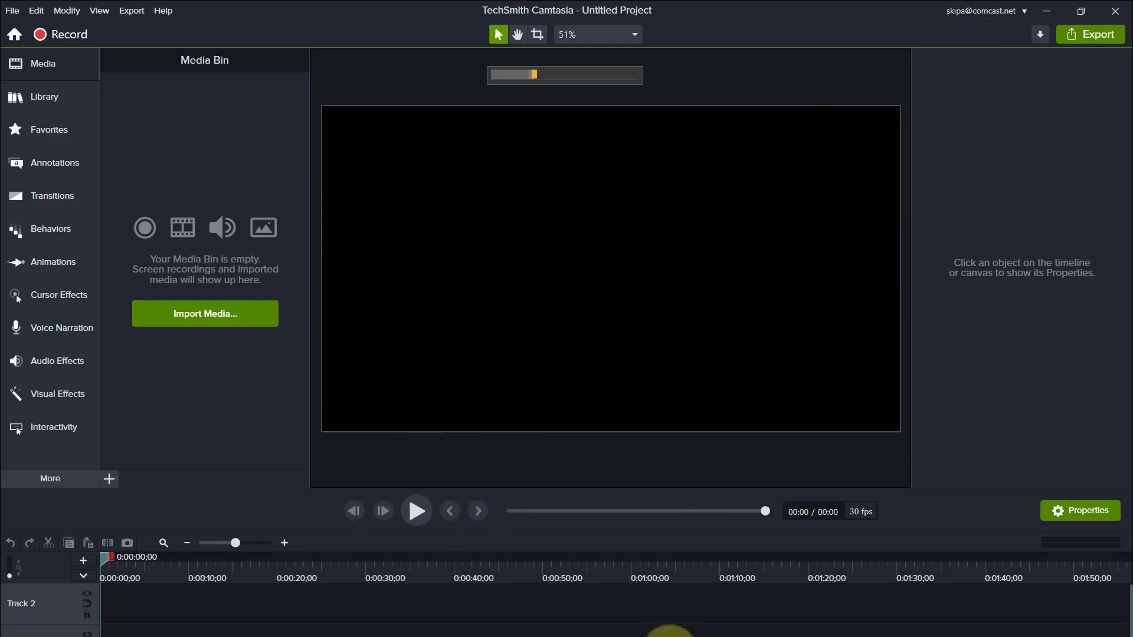
pyautogui.click(1114, 13)
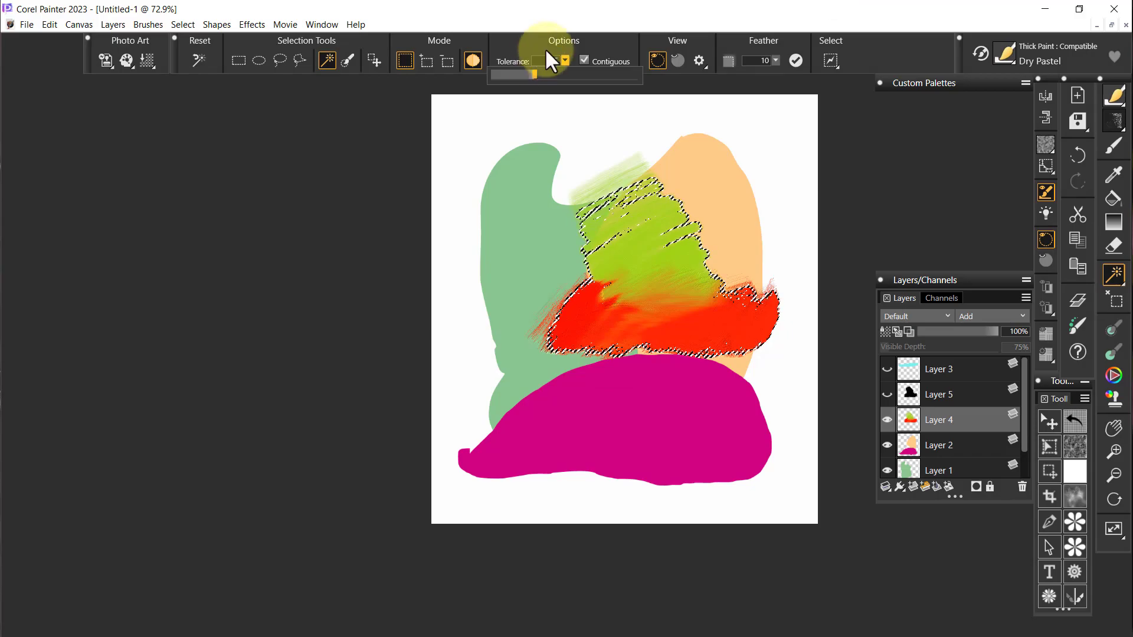
# Step: Deselect, and sweep the Magic Wand across the lime-green and red brushwork again at tolerance 75
pyautogui.click(685, 313)
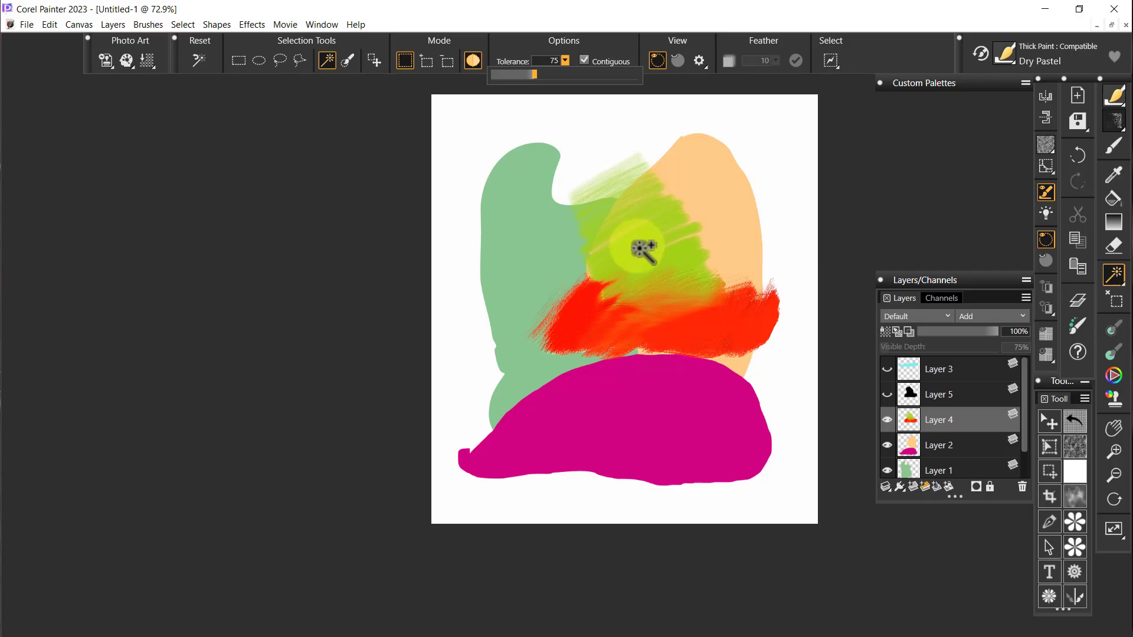
pyautogui.click(670, 331)
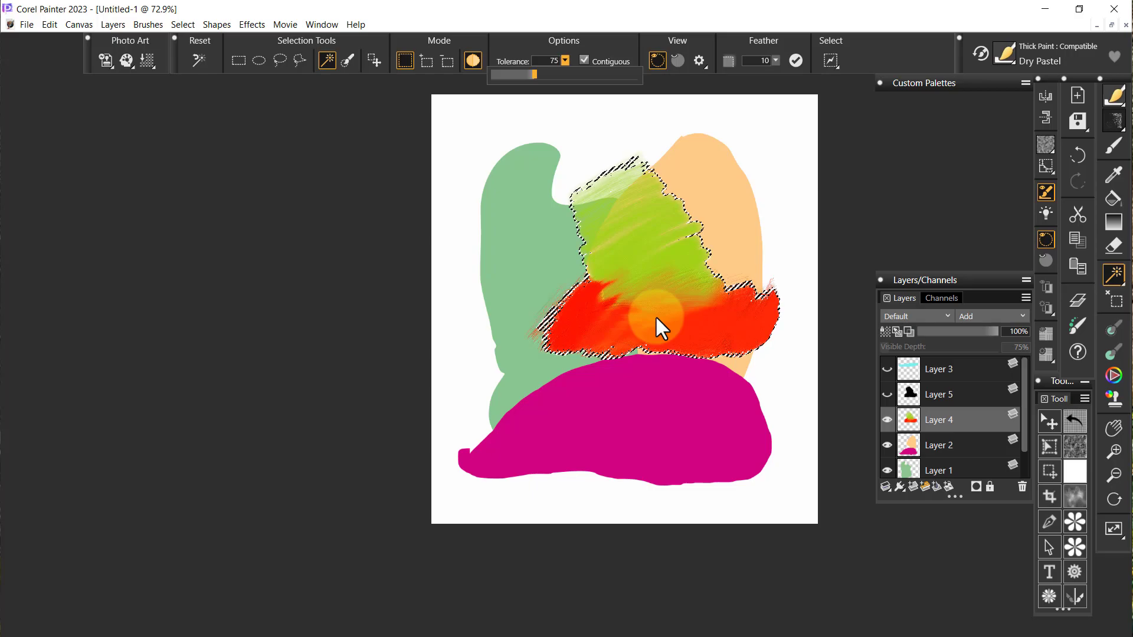
# Step: Switch to the Selection Brush tool and clear the current selection
pyautogui.click(1120, 281)
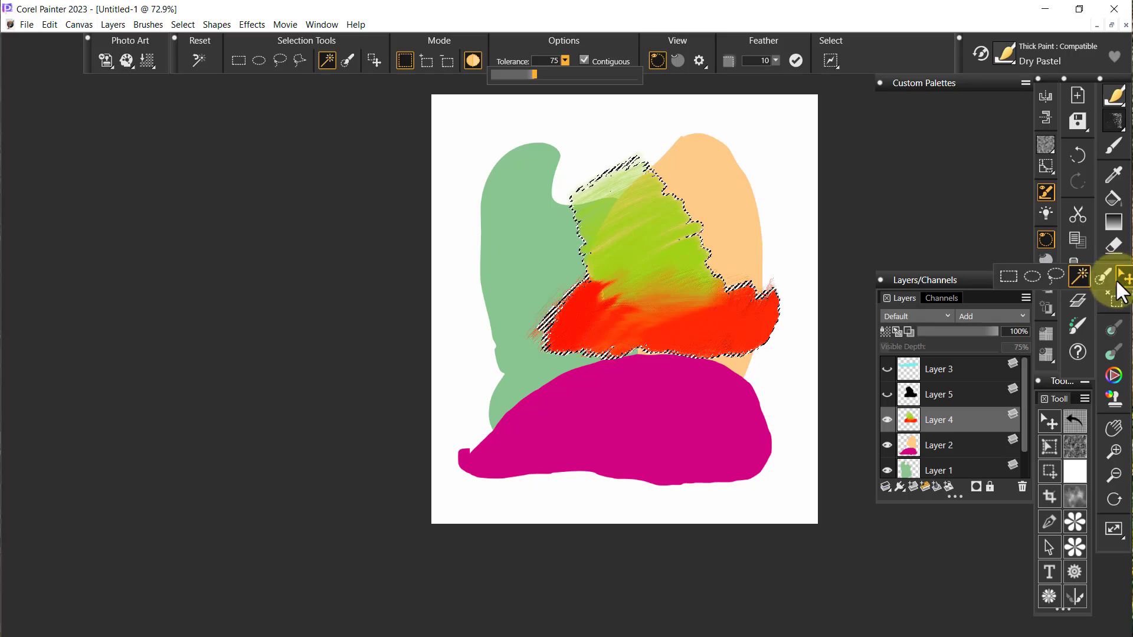
pyautogui.click(1120, 280)
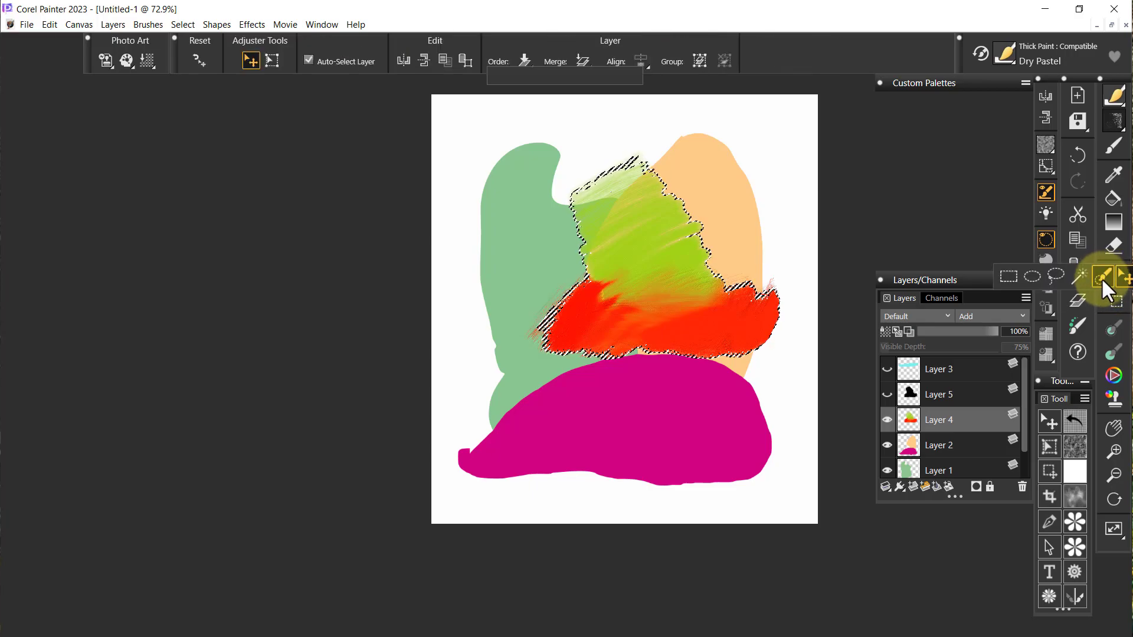
pyautogui.press('b')
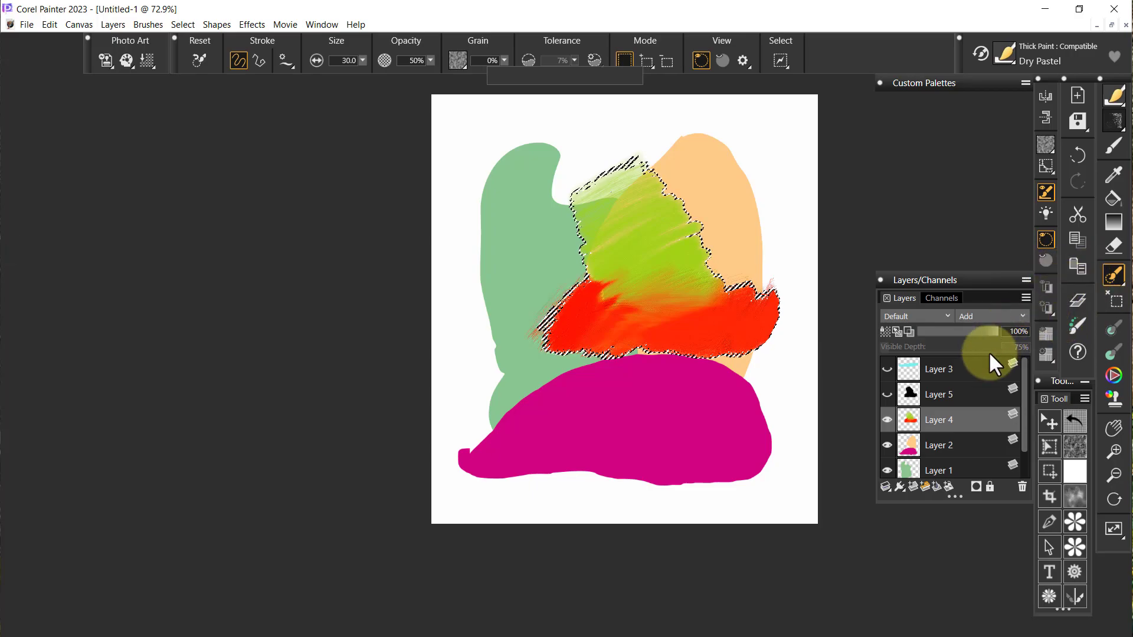
pyautogui.hotkey('ctrl', 'd')
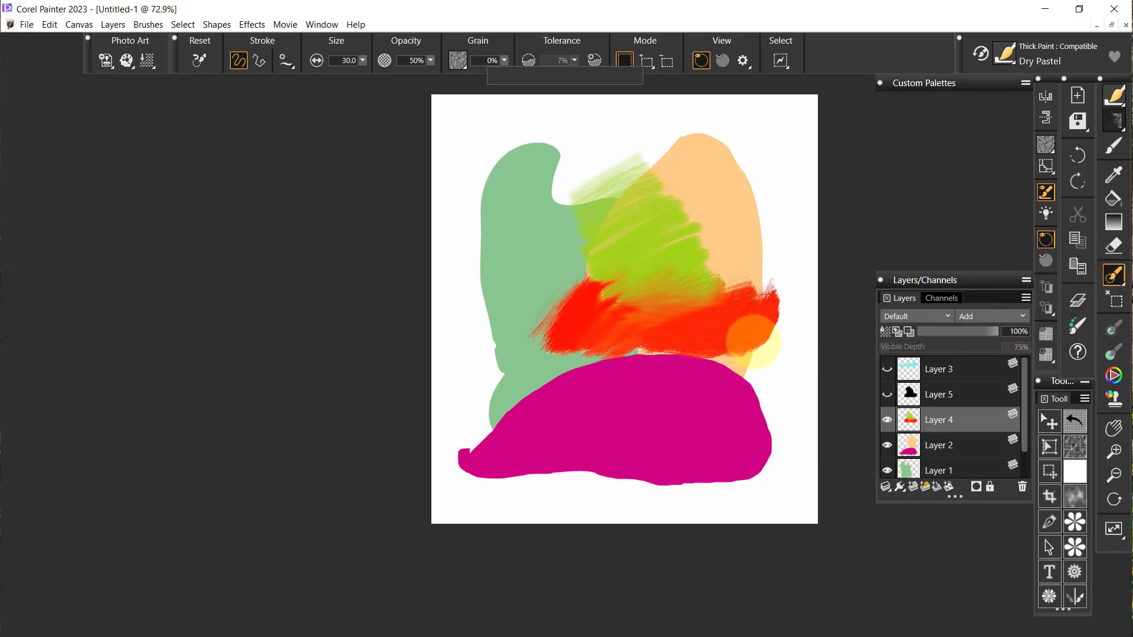
# Step: Try painting small selections over the lime-green brushwork with the Selection Brush, including a stroke down into the red, removing each one
pyautogui.click(635, 249)
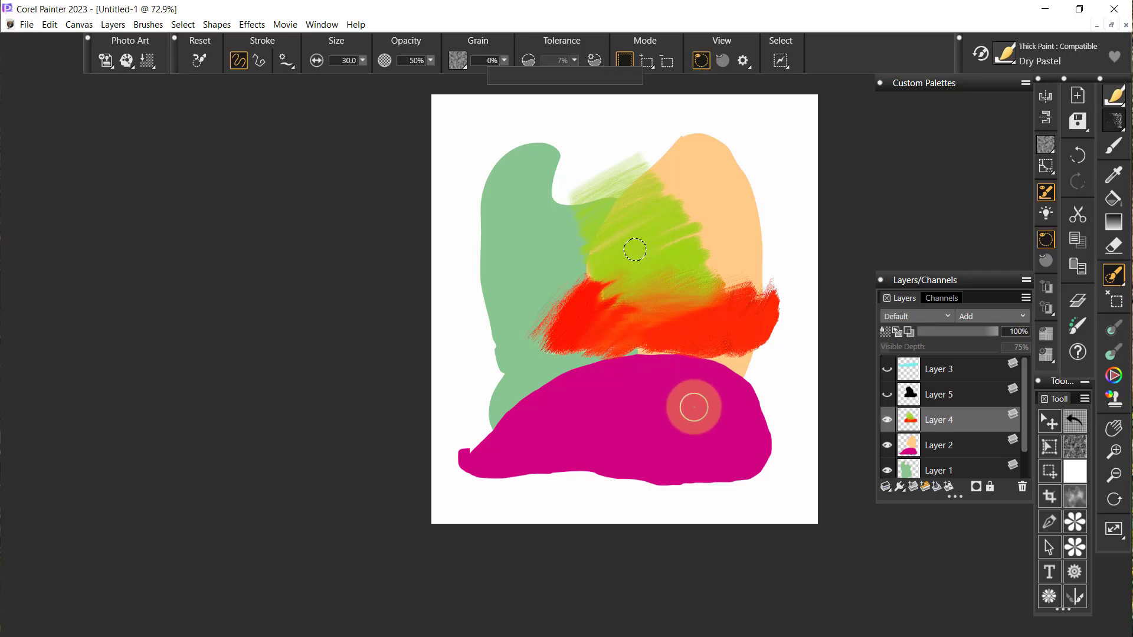
pyautogui.hotkey('ctrl', 'z')
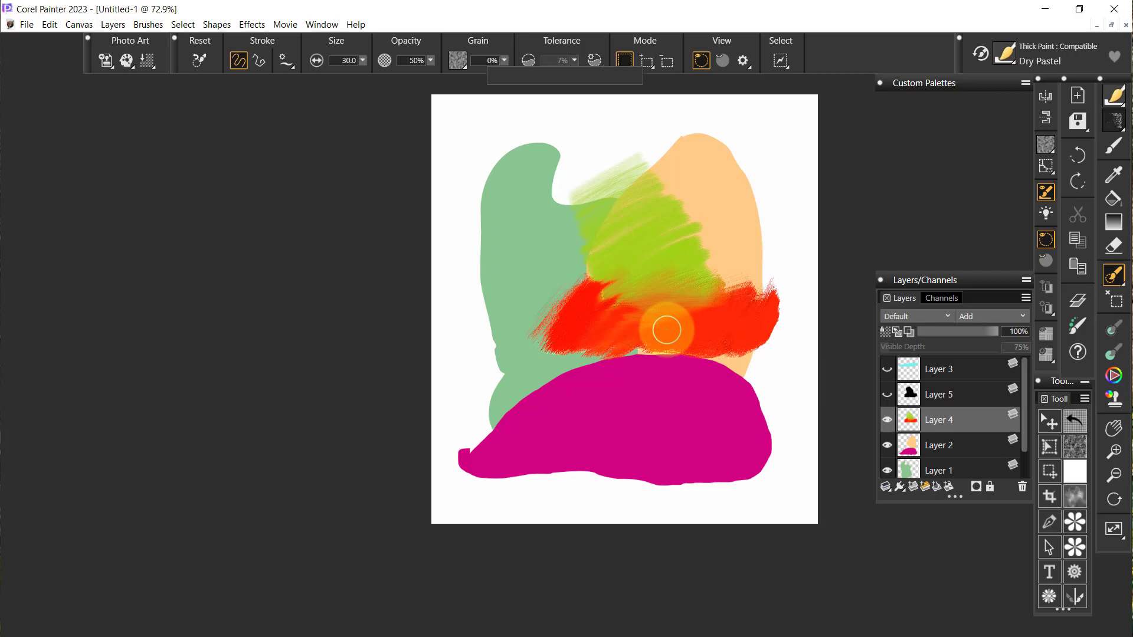
pyautogui.click(645, 262)
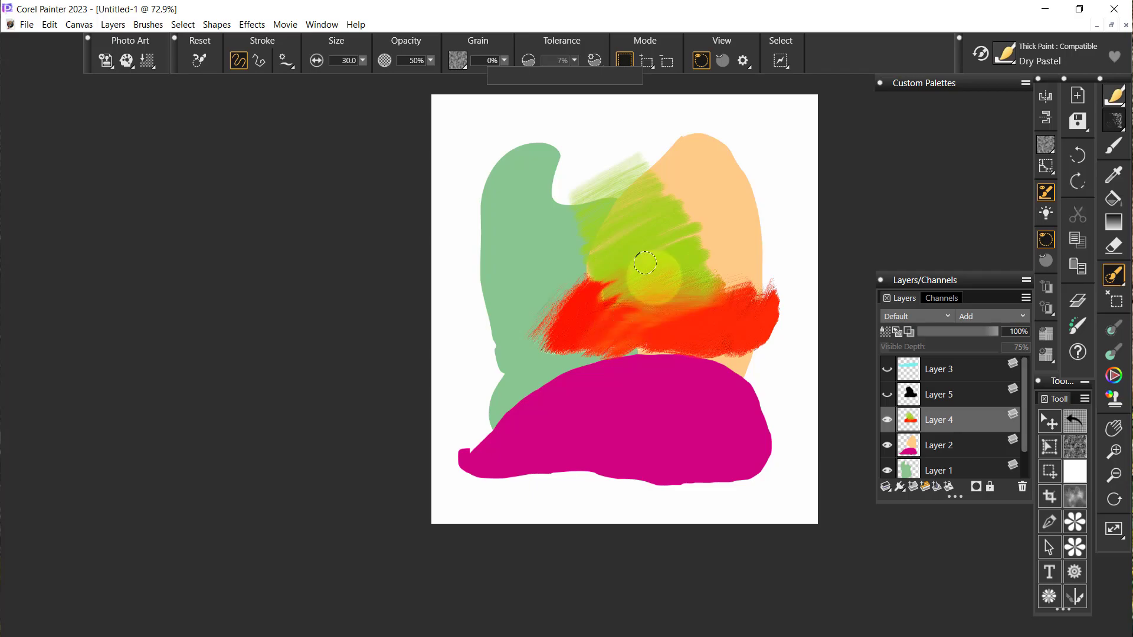
pyautogui.hotkey('ctrl', 'd')
pyautogui.moveTo(641, 242); pyautogui.dragTo(657, 316)
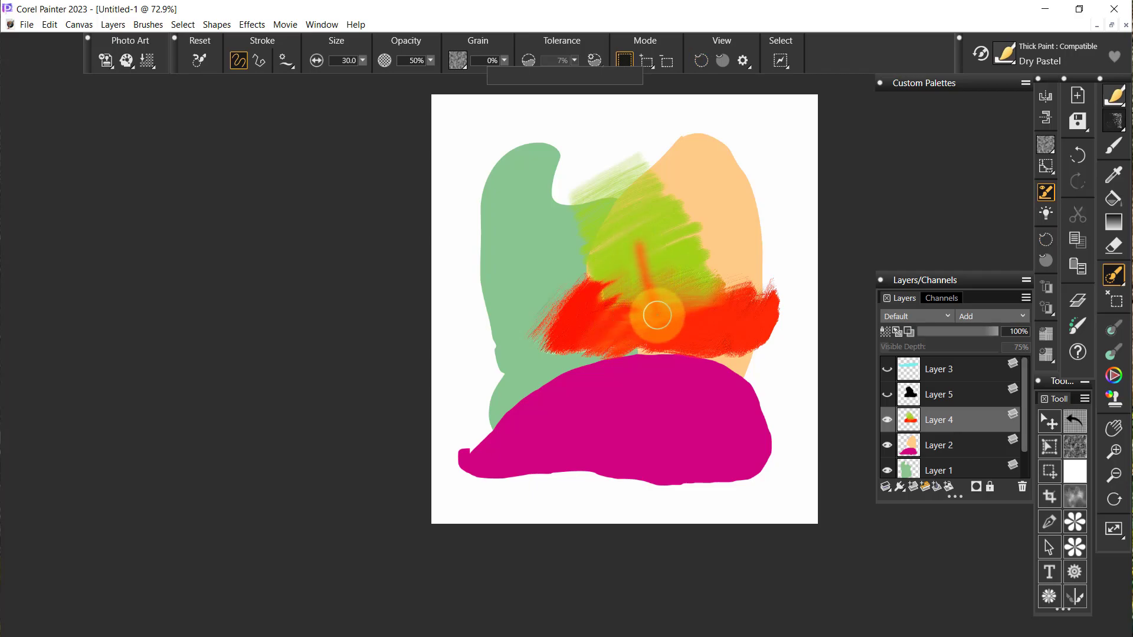
pyautogui.hotkey('ctrl', 'z')
pyautogui.hotkey('ctrl', 'z')
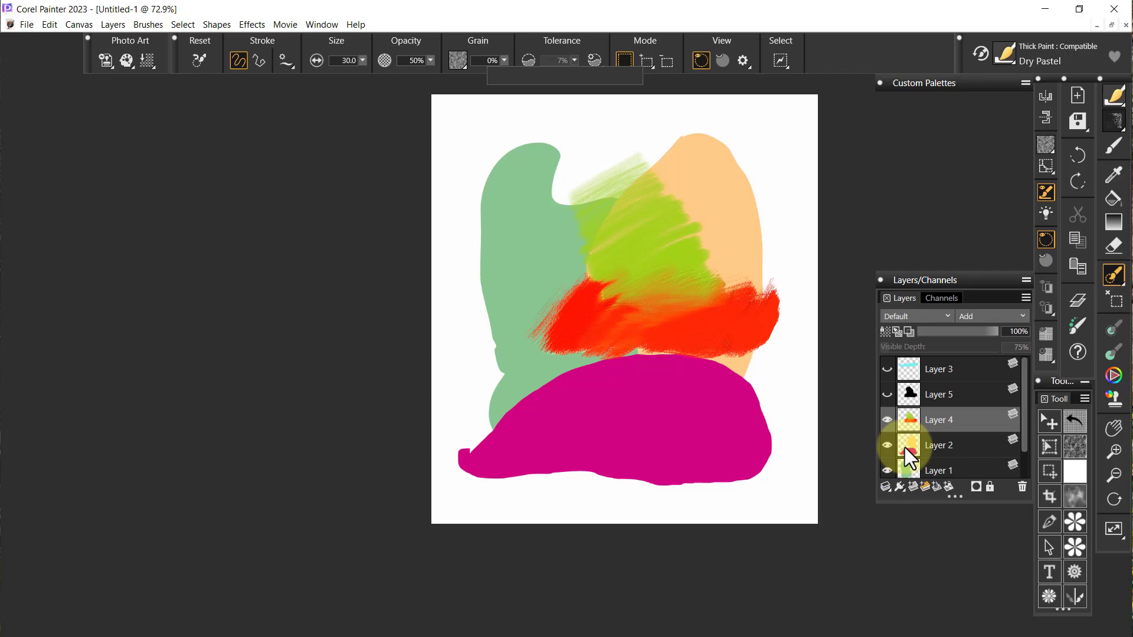
# Step: Highlight Layer 2 together with Layer 4, and sample the magenta shape with the Magic Wand
pyautogui.keyDown('shift'); pyautogui.click(941, 444); pyautogui.keyUp('shift')
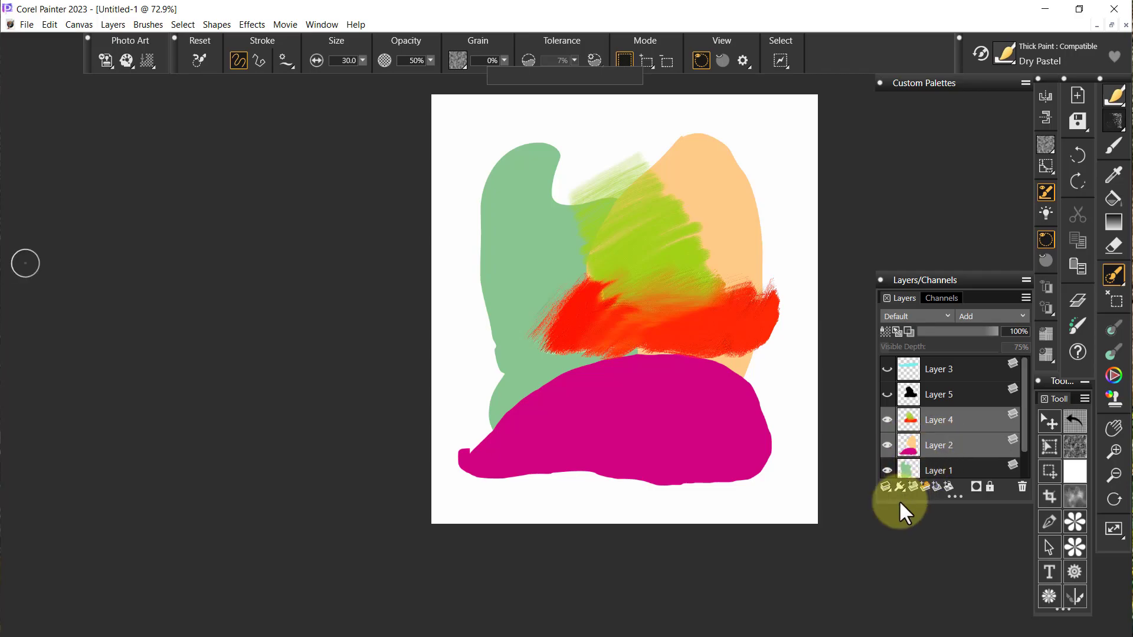
pyautogui.moveTo(1126, 286); pyautogui.dragTo(1083, 279)
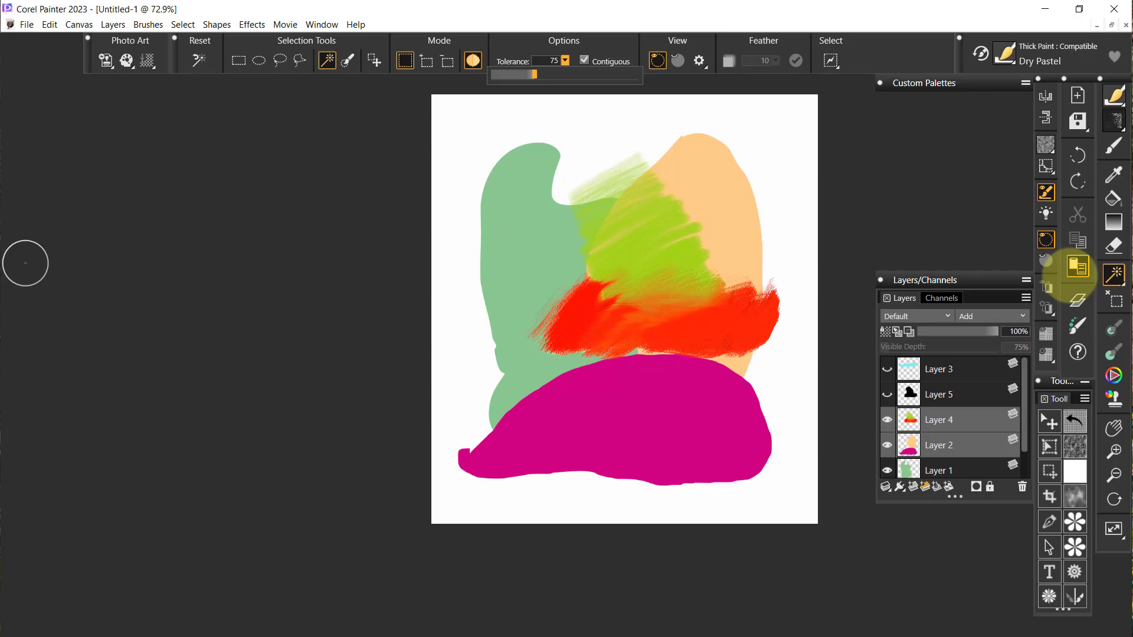
pyautogui.click(624, 420)
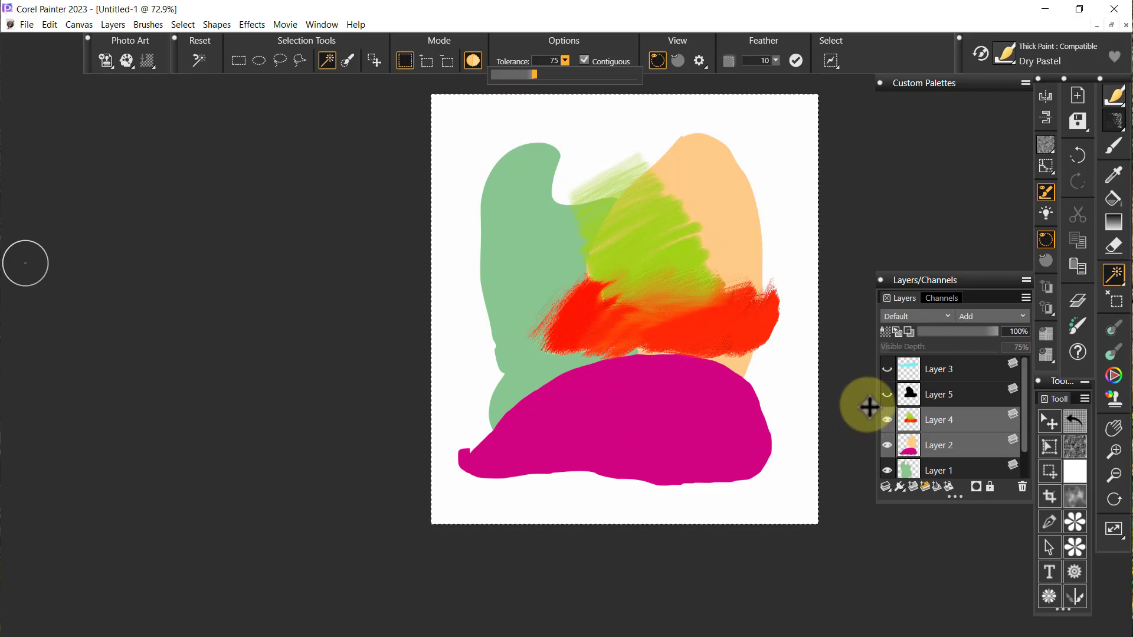
# Step: Reset the Magic Wand to its default settings, and retry selecting from the magenta shape, deselecting between attempts
pyautogui.click(198, 59)
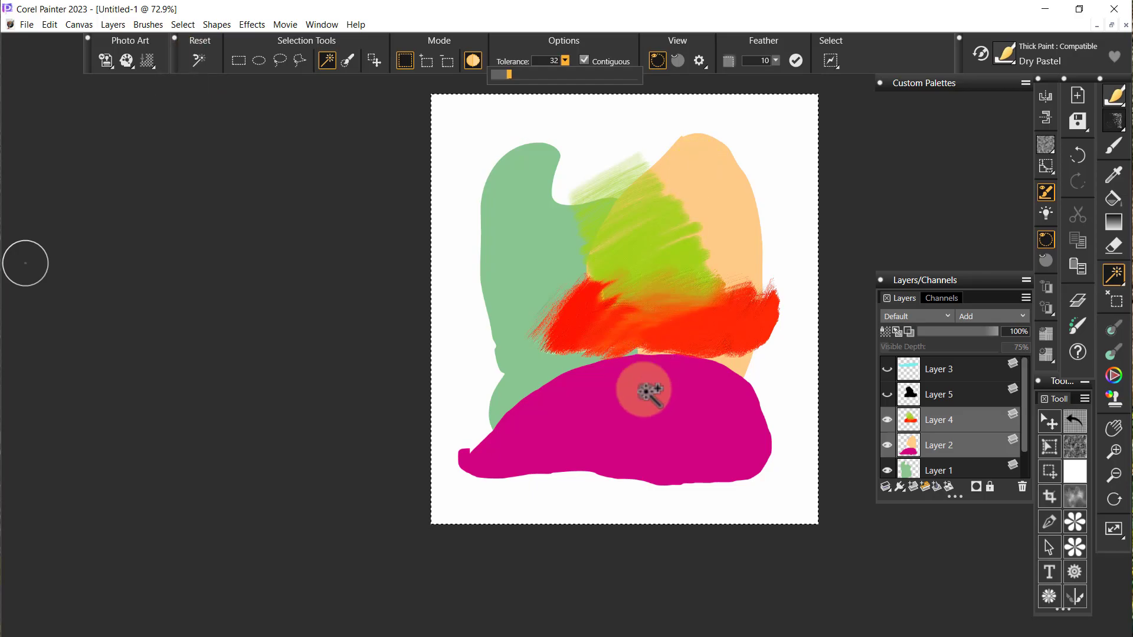
pyautogui.click(624, 397)
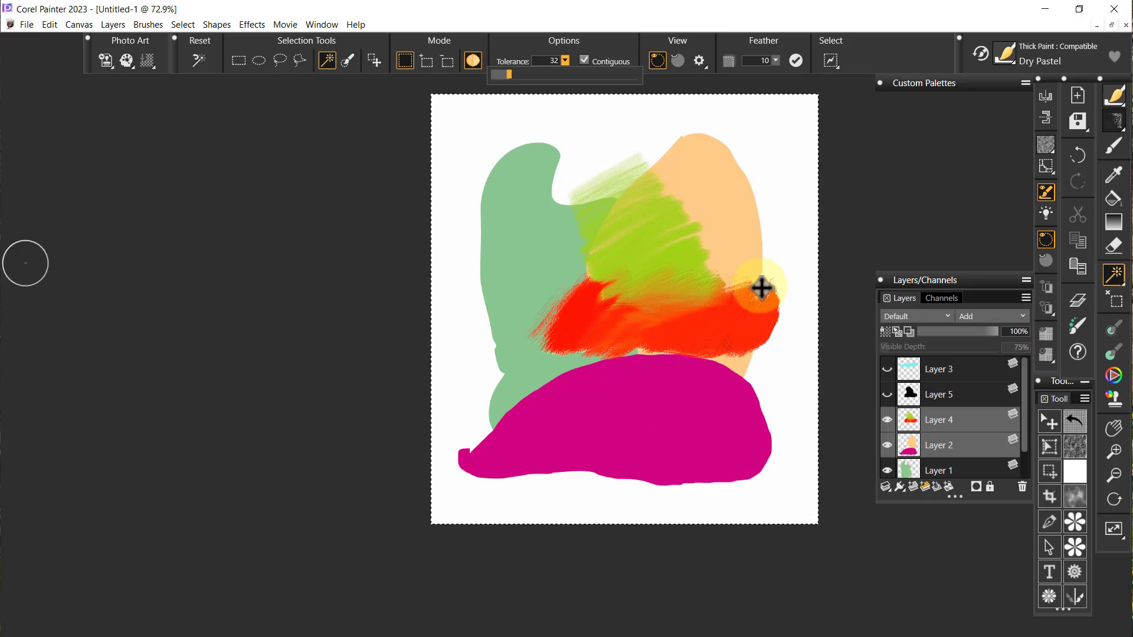
pyautogui.click(1113, 301)
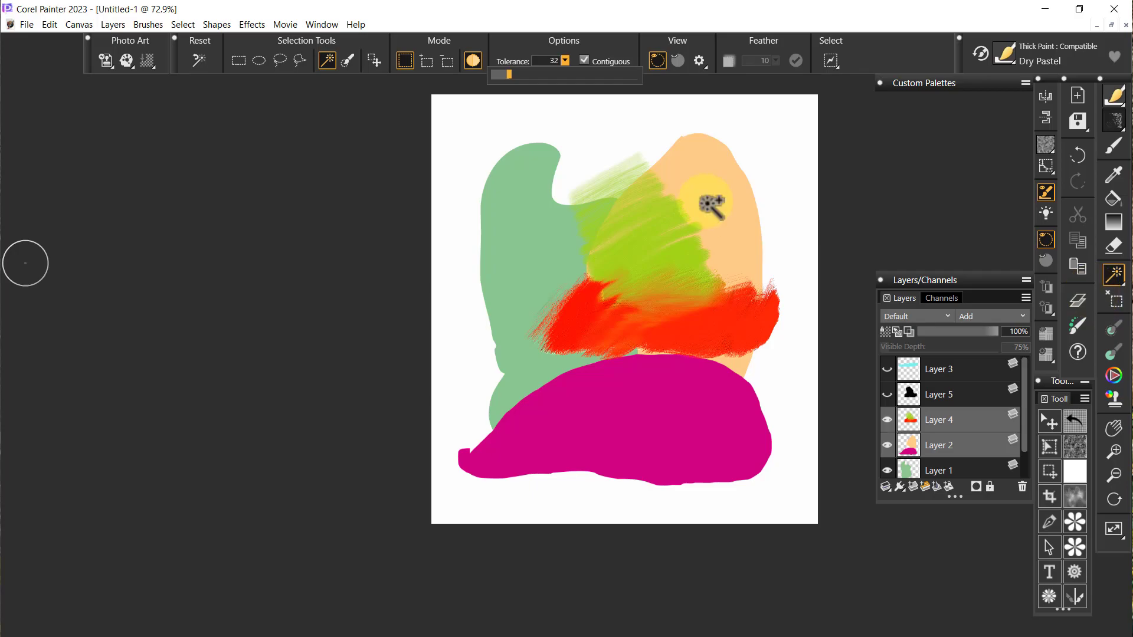
pyautogui.click(659, 418)
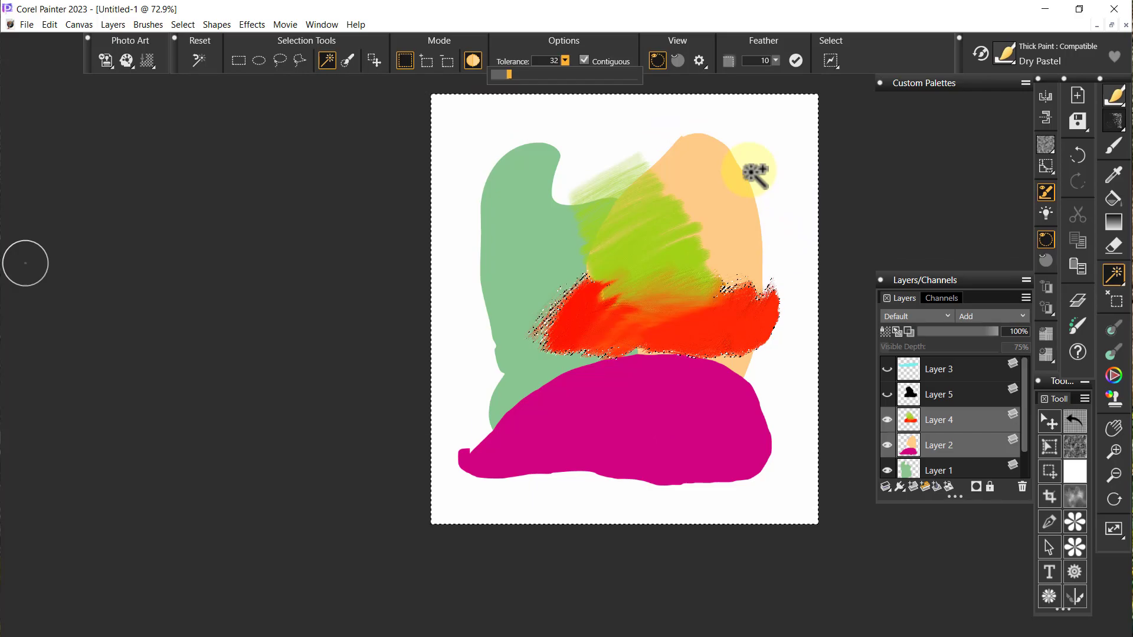
# Step: Delete the hidden Layer 5, and add a new empty layer above Layer 4
pyautogui.click(981, 404)
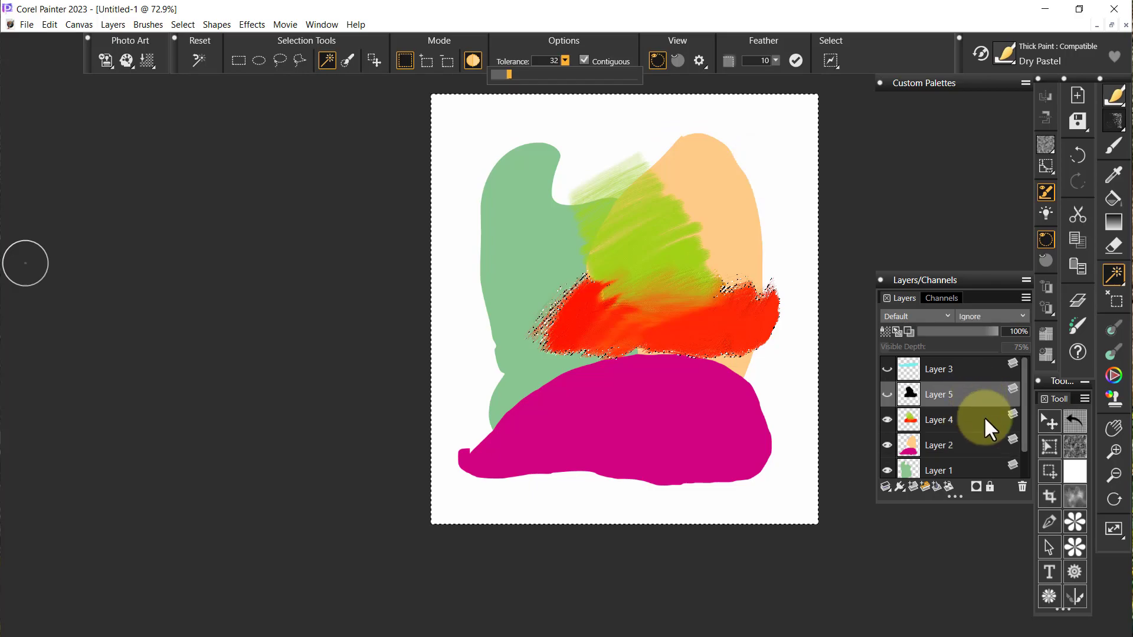
pyautogui.click(1022, 483)
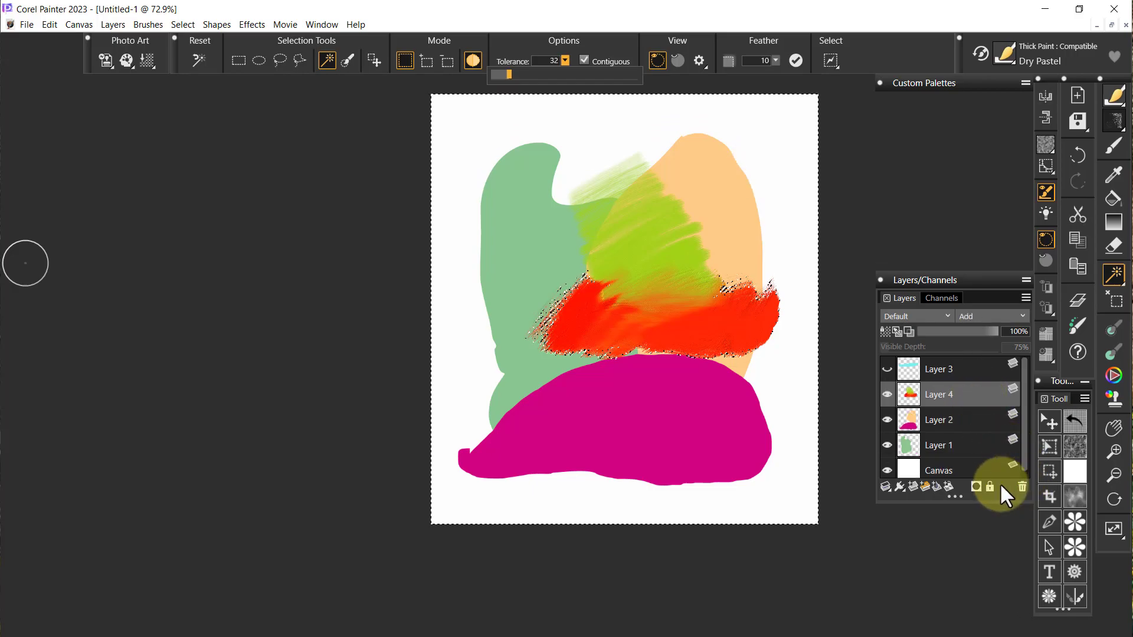
pyautogui.click(913, 488)
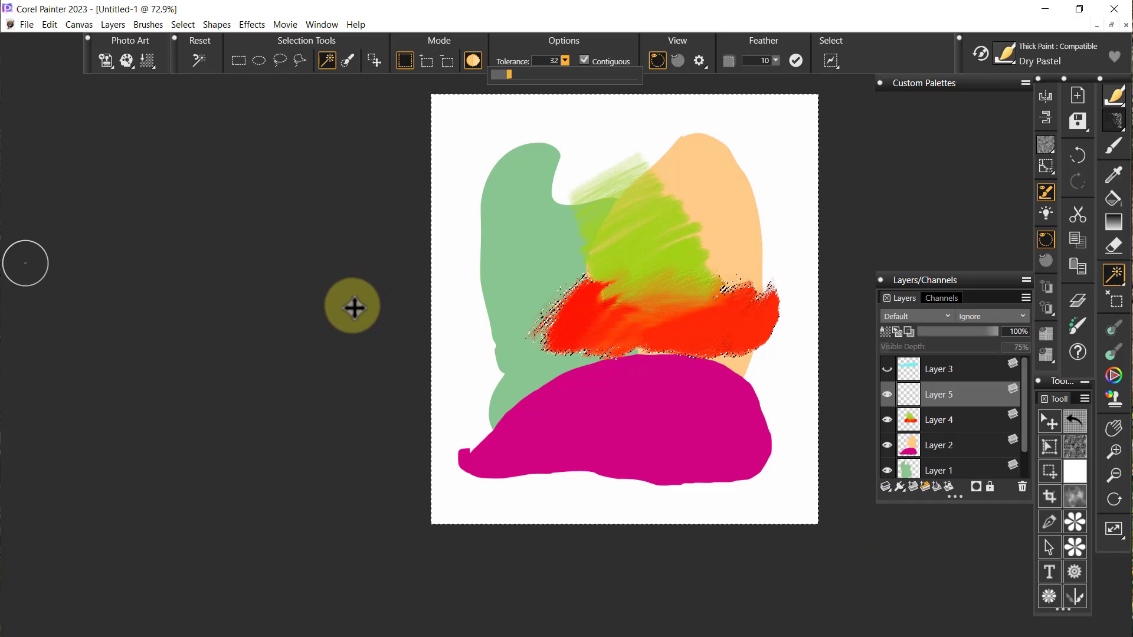
# Step: Preview a Current Color fill of the selection at 100% opacity on the new layer without applying it
pyautogui.rightClick(305, 225)
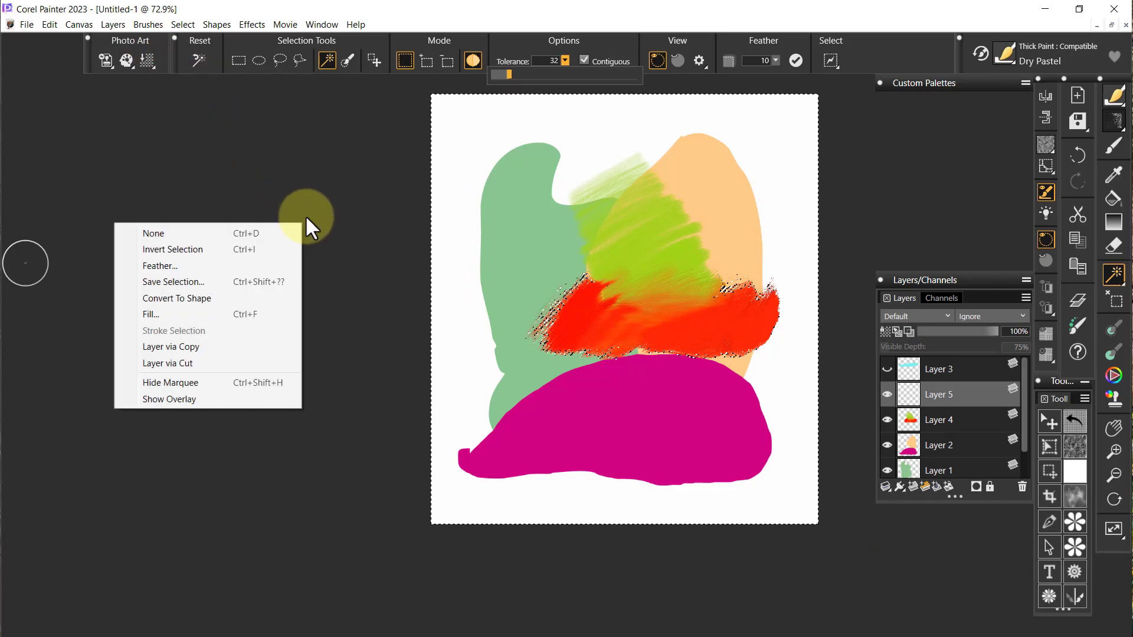
pyautogui.click(173, 313)
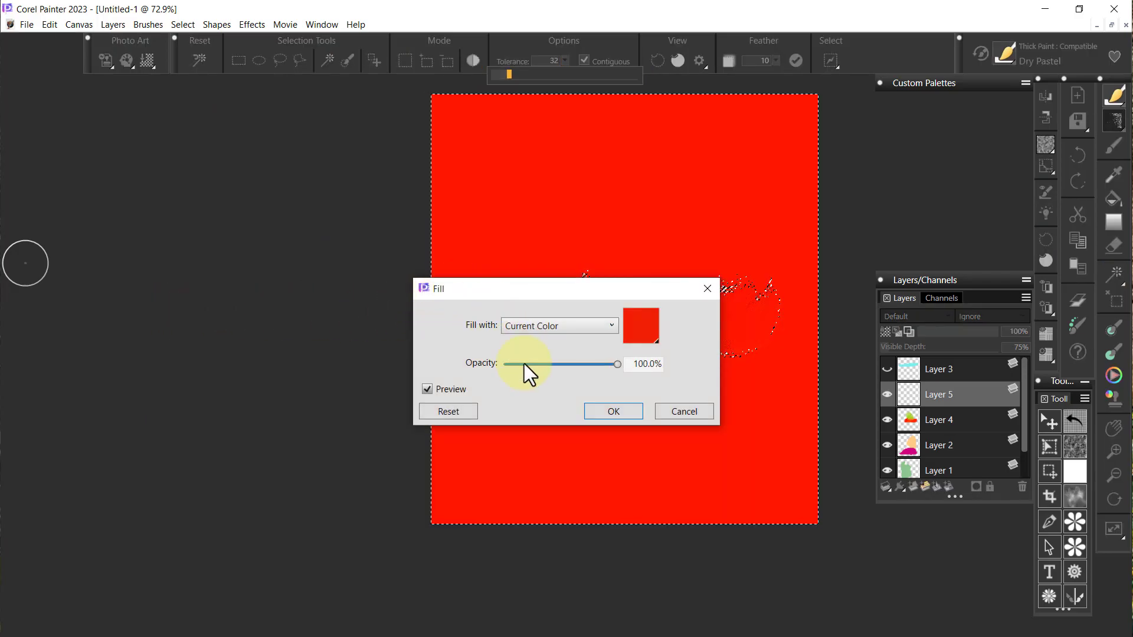
pyautogui.click(679, 412)
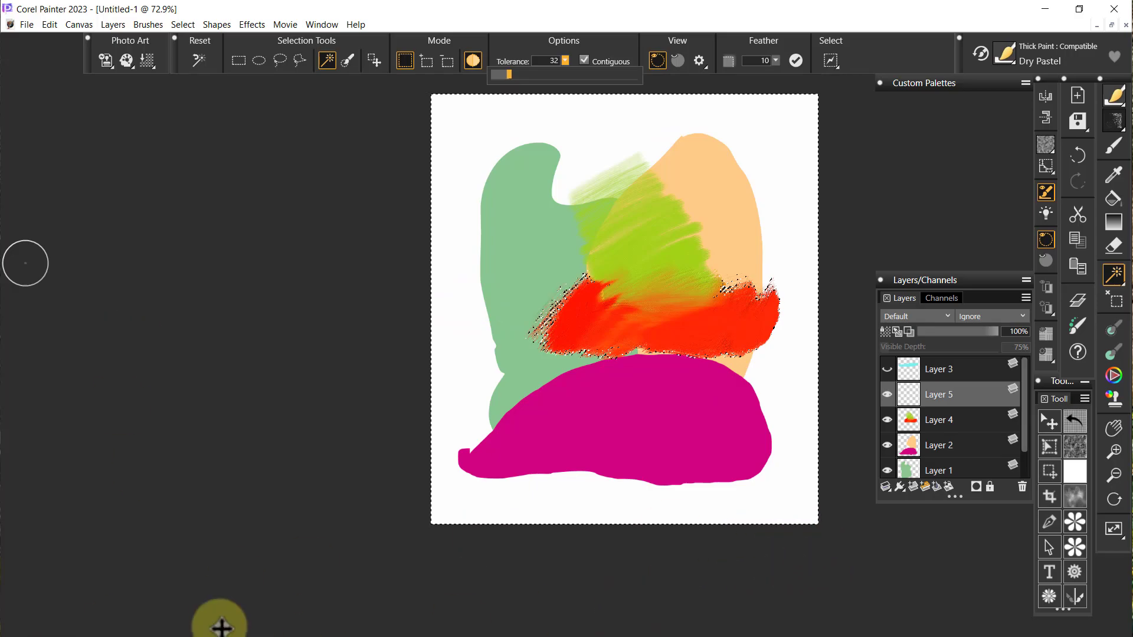
# Step: Make only Layer 2 active and clear the selection
pyautogui.click(948, 440)
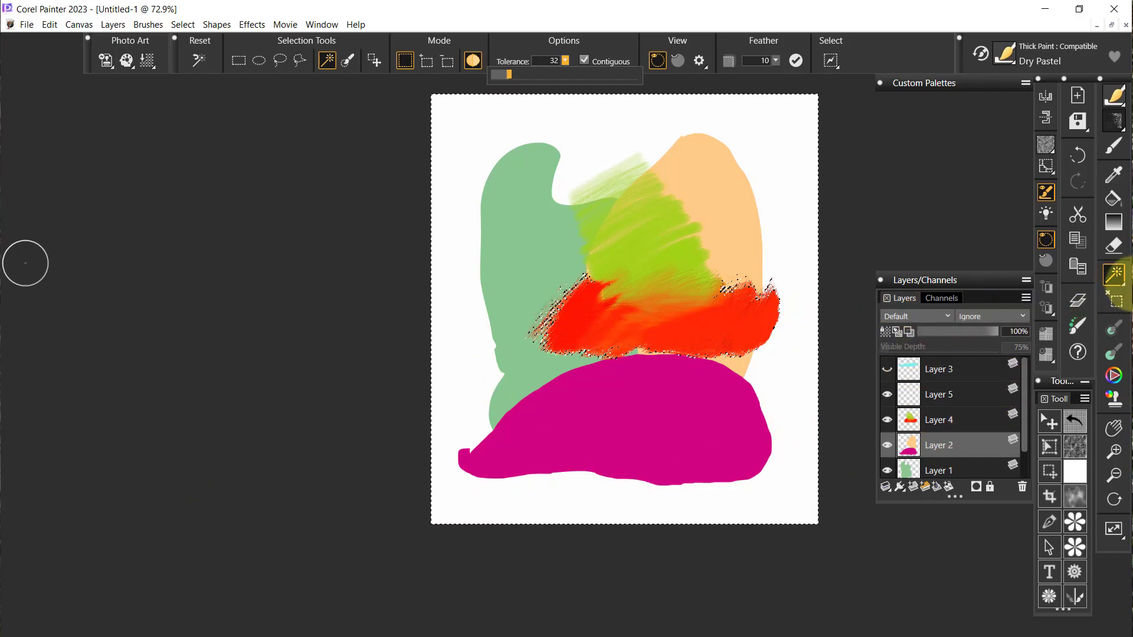
pyautogui.click(1110, 292)
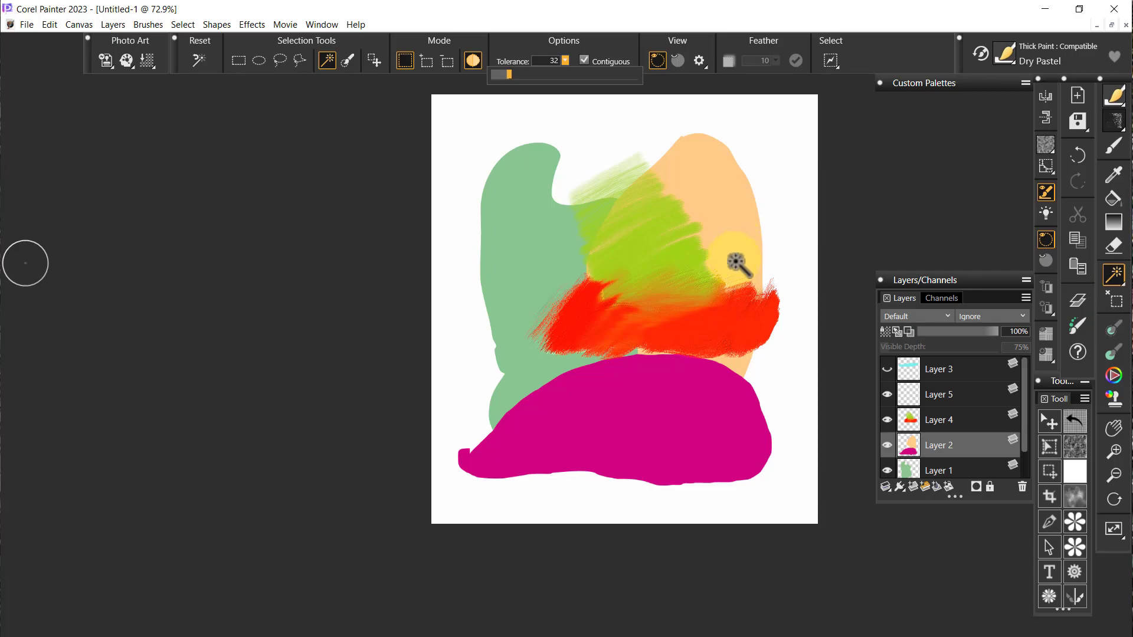
# Step: Select the magenta and peach shapes on Layer 2 with the Magic Wand, clear the selection, and repeat the attempt before deselecting again
pyautogui.click(567, 455)
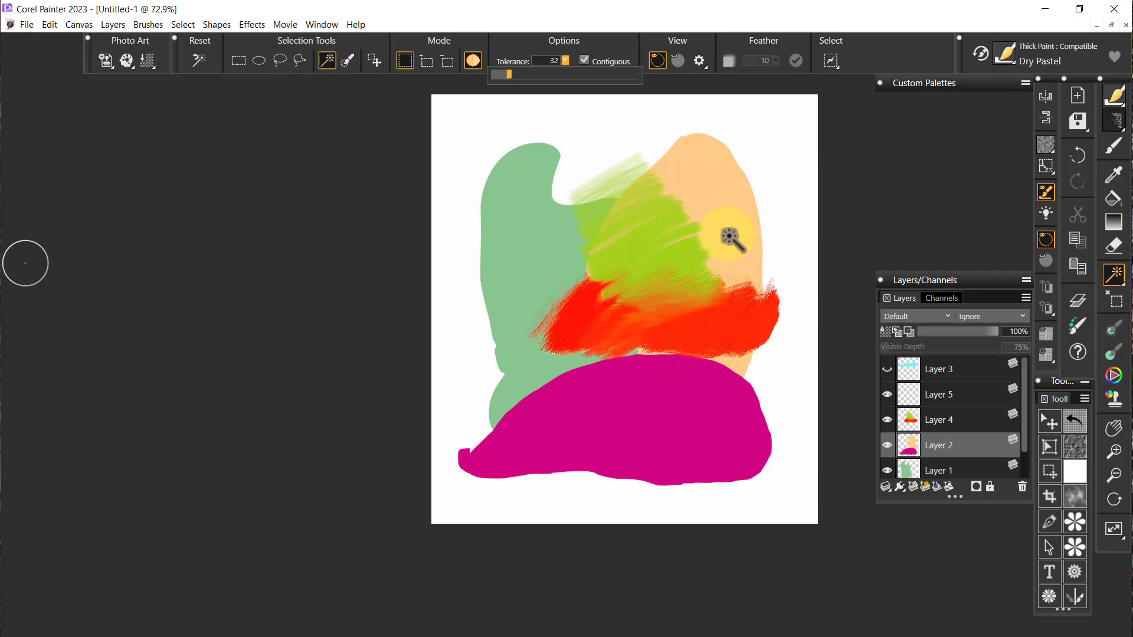
pyautogui.click(663, 423)
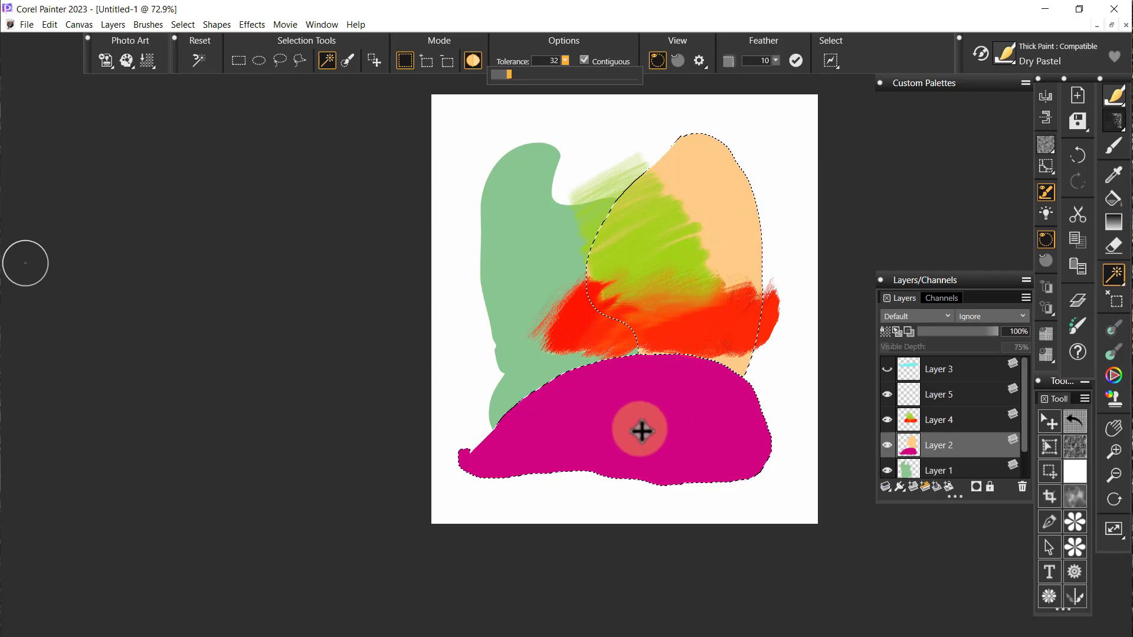
pyautogui.click(696, 408)
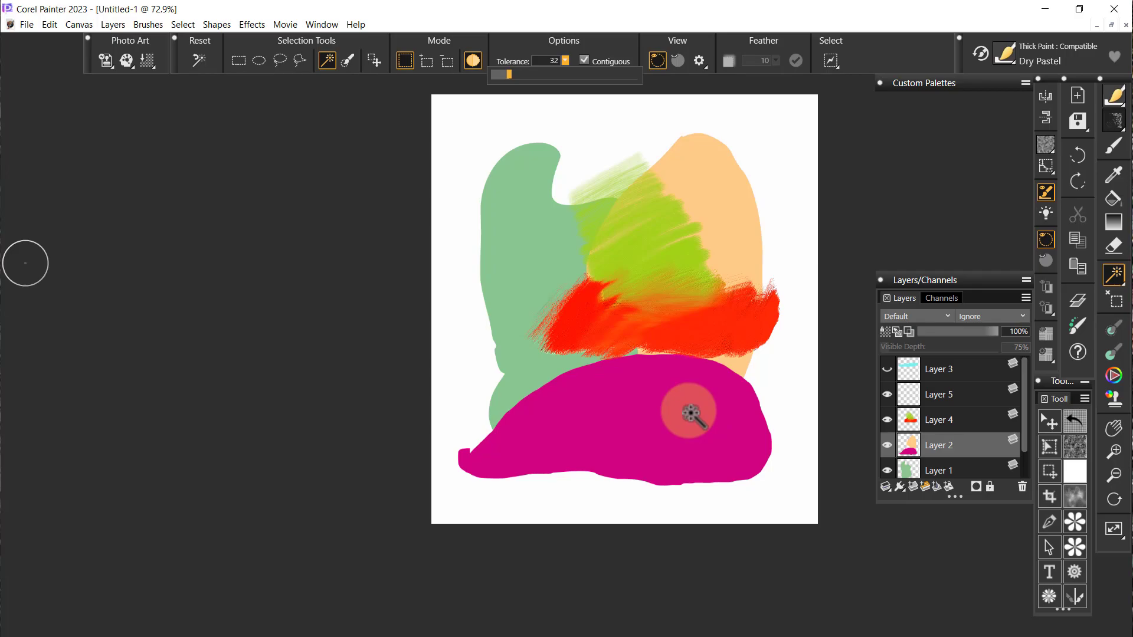
pyautogui.click(652, 426)
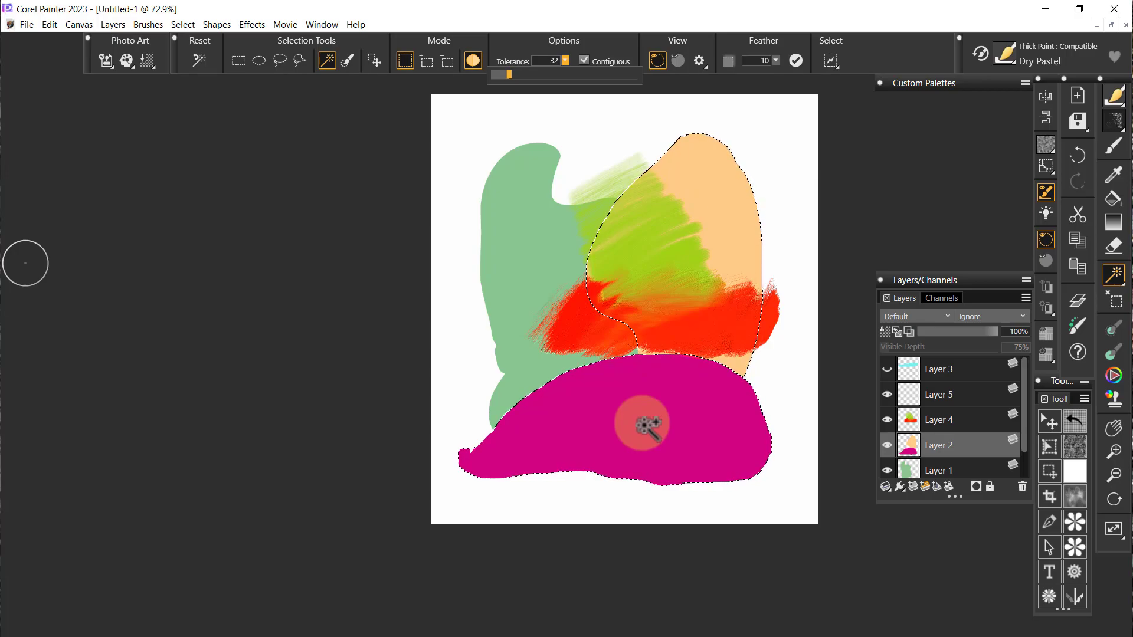
pyautogui.hotkey('ctrl', 'd')
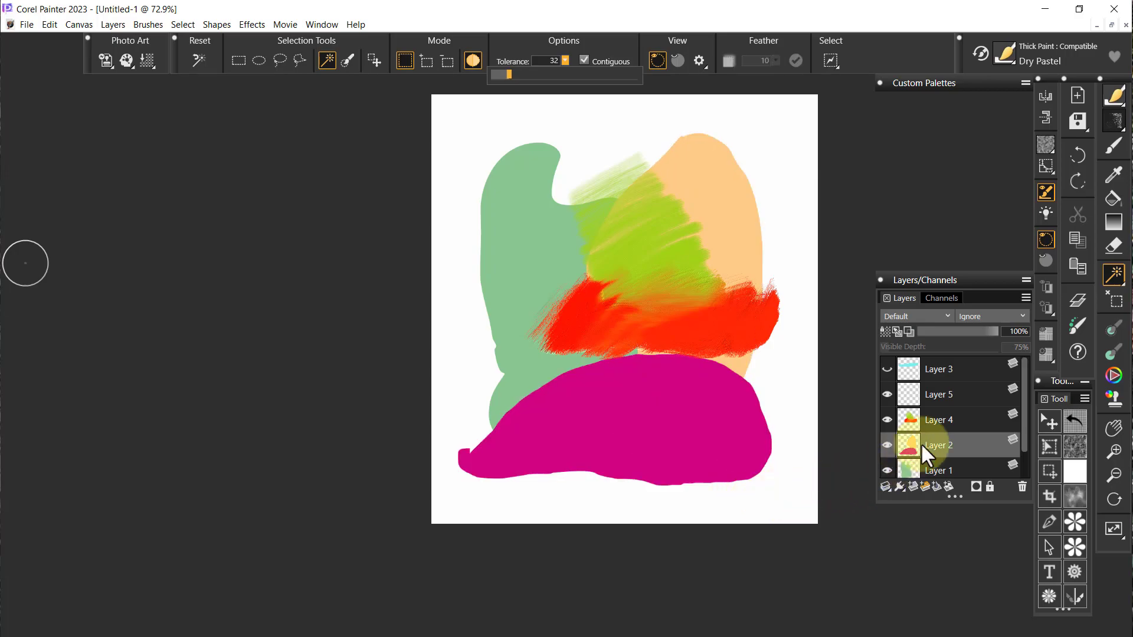
# Step: Make Layer 4 active together with Layer 2, and try the Magic Wand on the green strokes and the magenta shape
pyautogui.keyDown('shift'); pyautogui.click(935, 421); pyautogui.keyUp('shift')
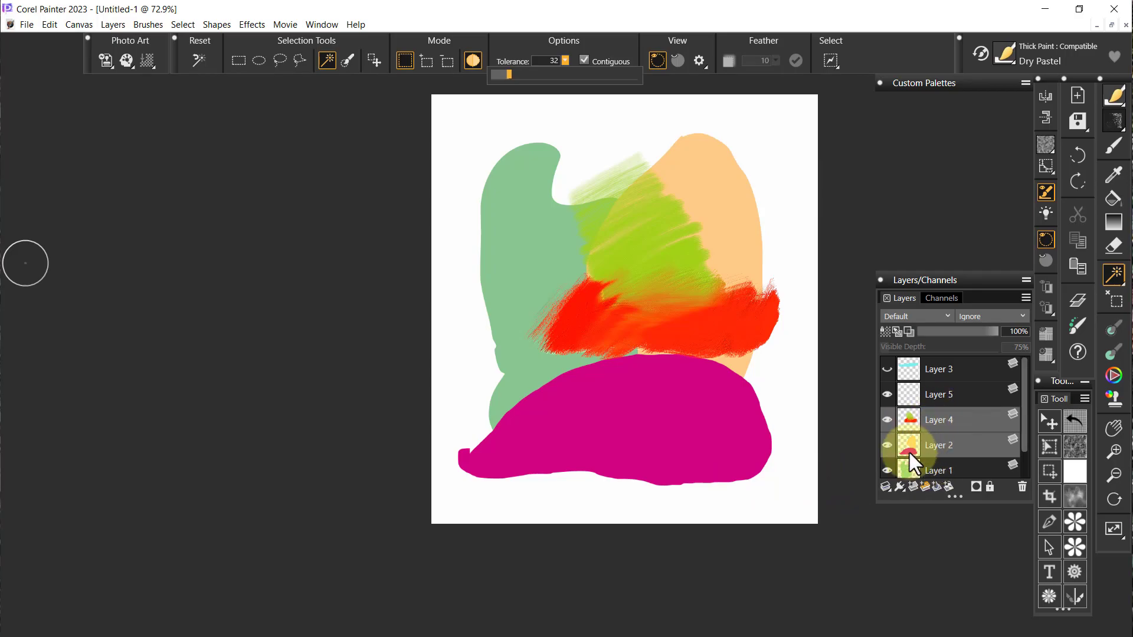
pyautogui.click(643, 238)
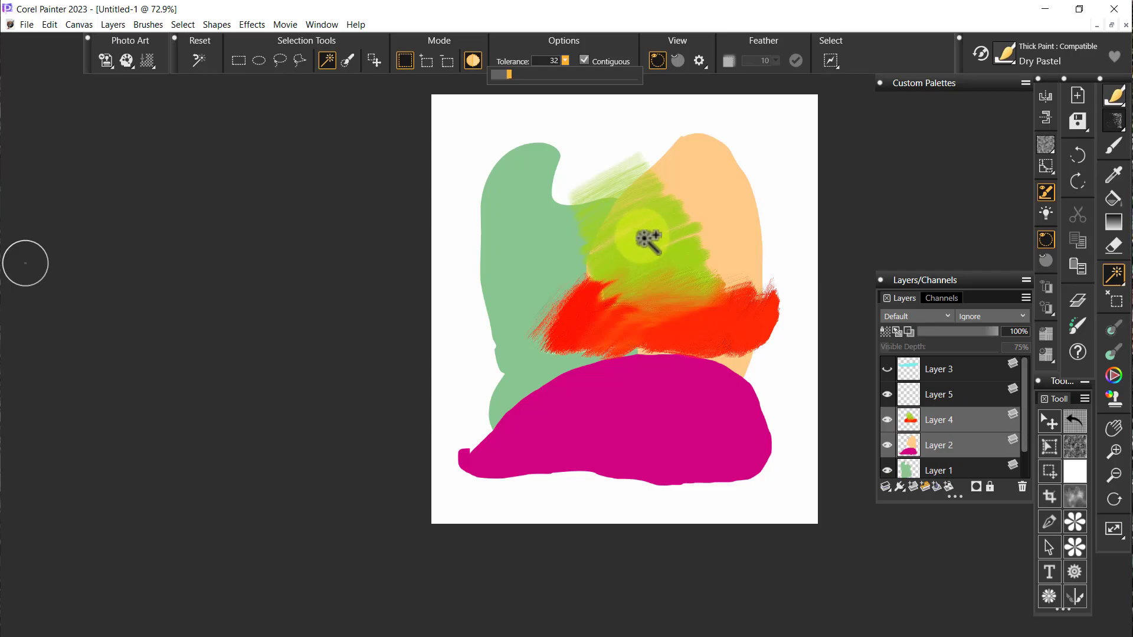
pyautogui.click(658, 442)
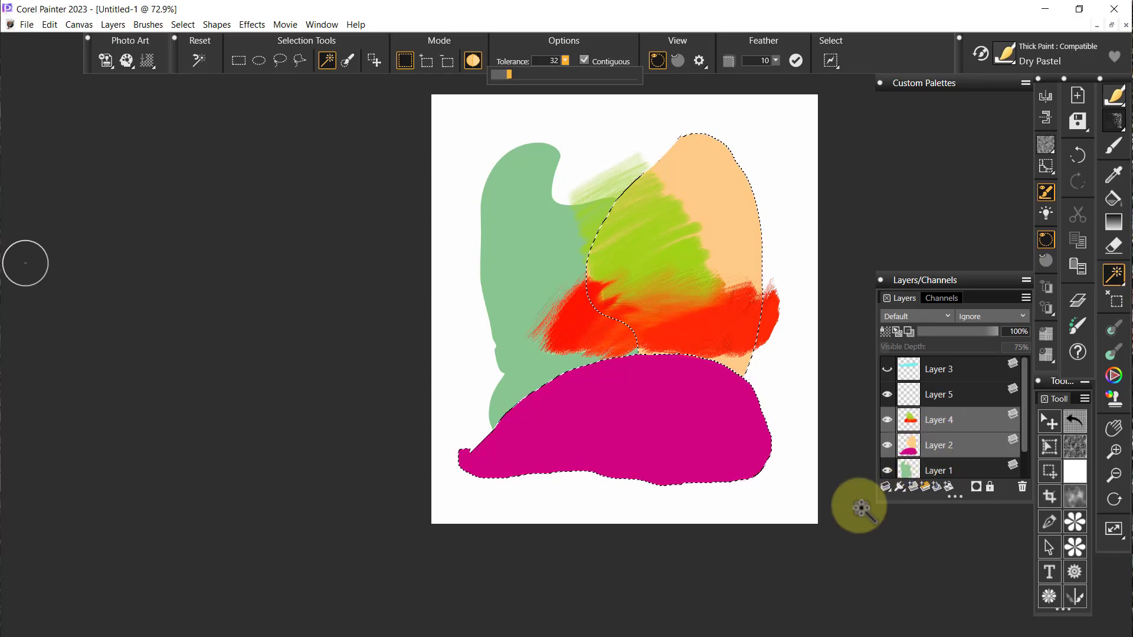
# Step: Make Layers 2 and 1 the active layers in place of Layer 4, and clear the selection
pyautogui.keyDown('shift'); pyautogui.click(935, 469); pyautogui.keyUp('shift')
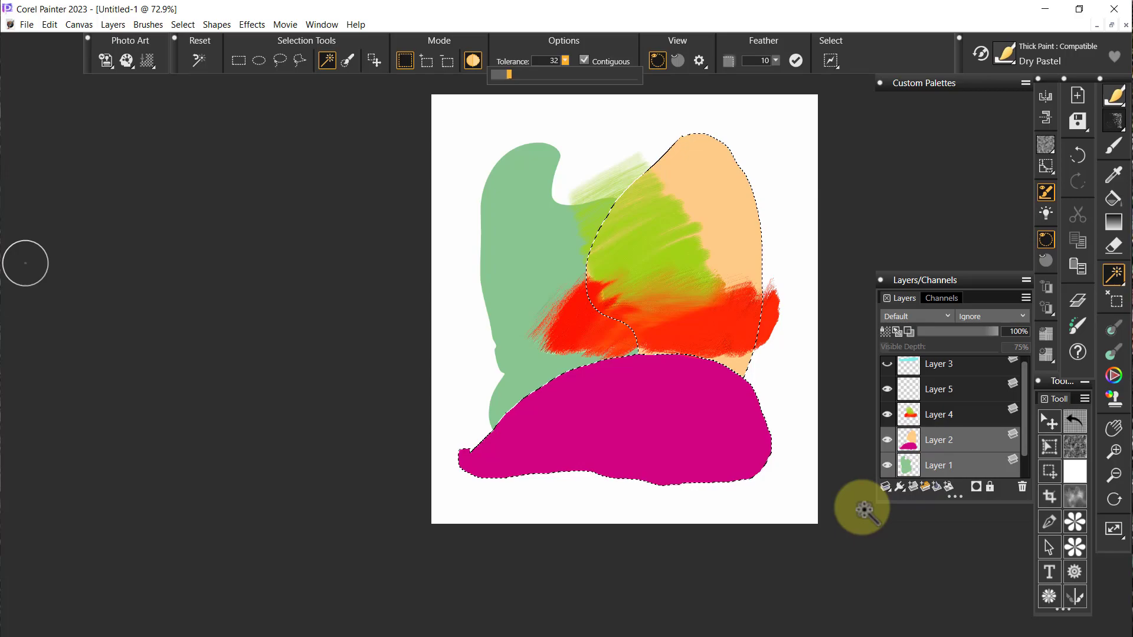
pyautogui.click(864, 510)
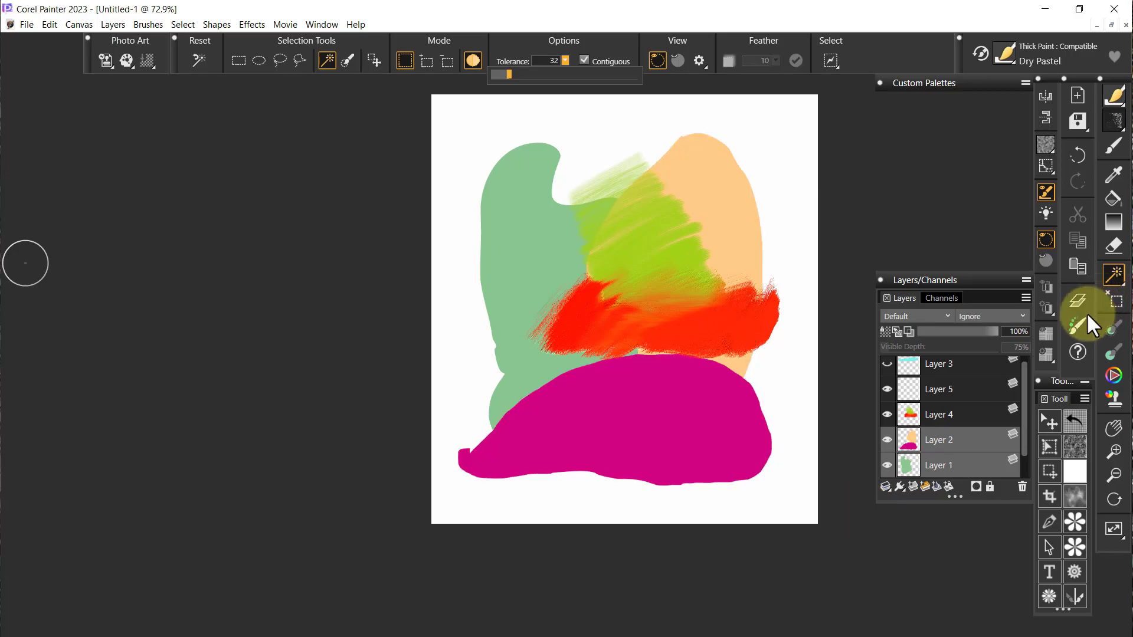